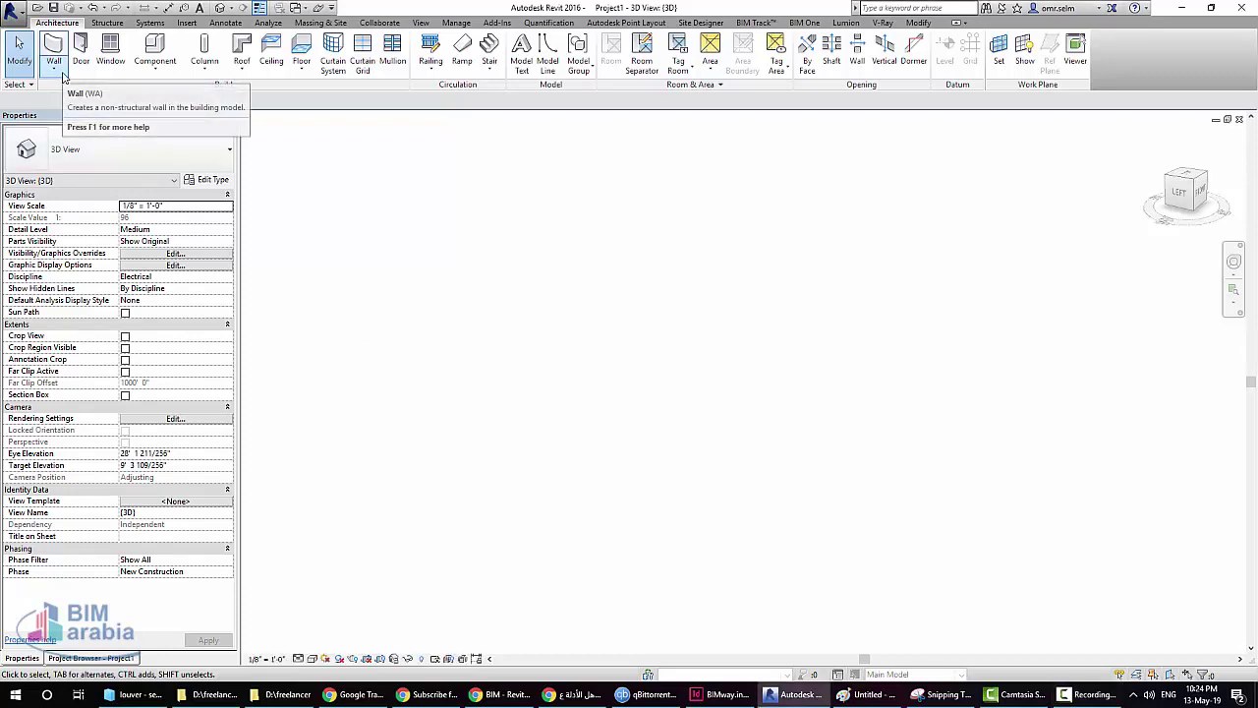
# Draw a straight Curtain Wall 1 wall from left to right across the 3D view on Level 1
pyautogui.click(54, 68)
pyautogui.click(83, 88)
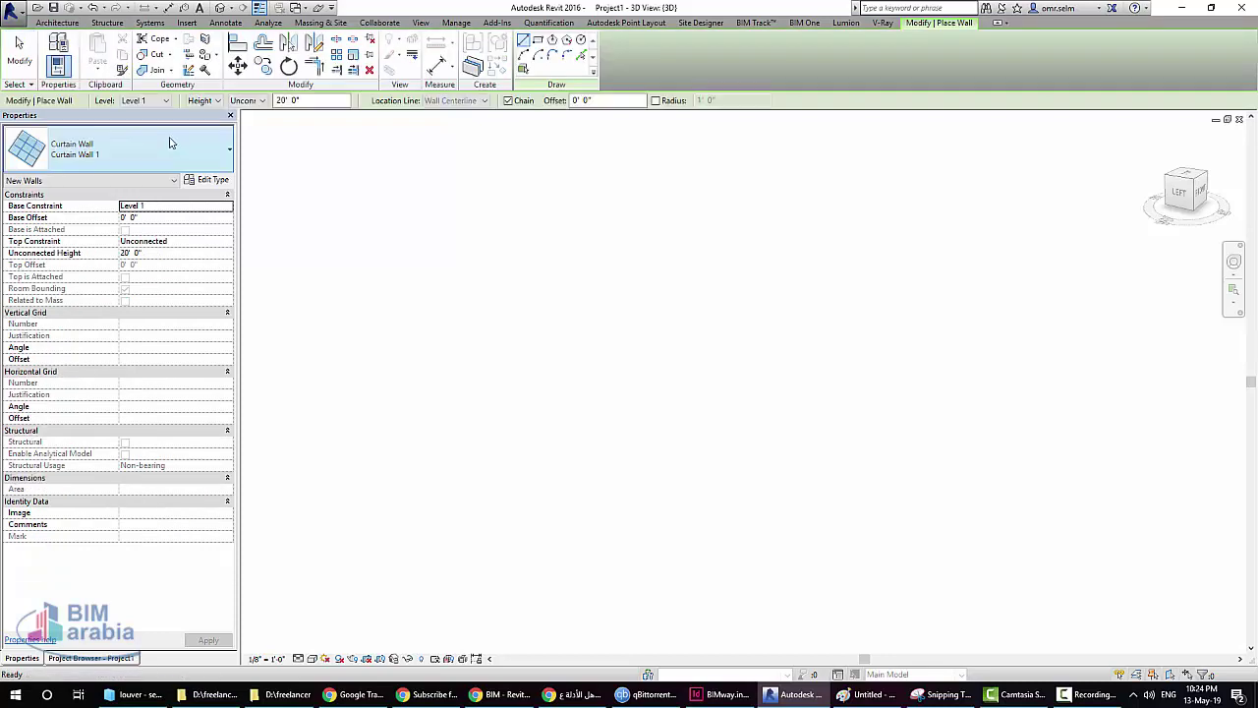
pyautogui.click(169, 143)
pyautogui.click(192, 396)
pyautogui.click(381, 318)
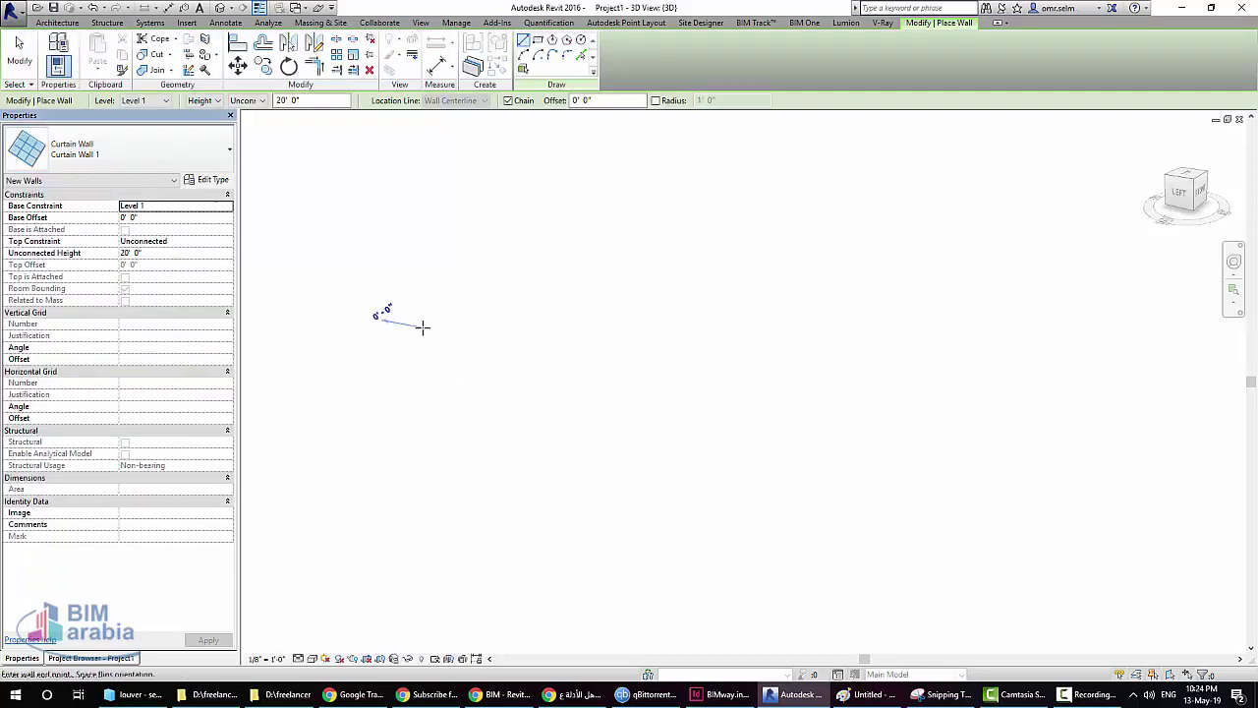
pyautogui.click(1061, 421)
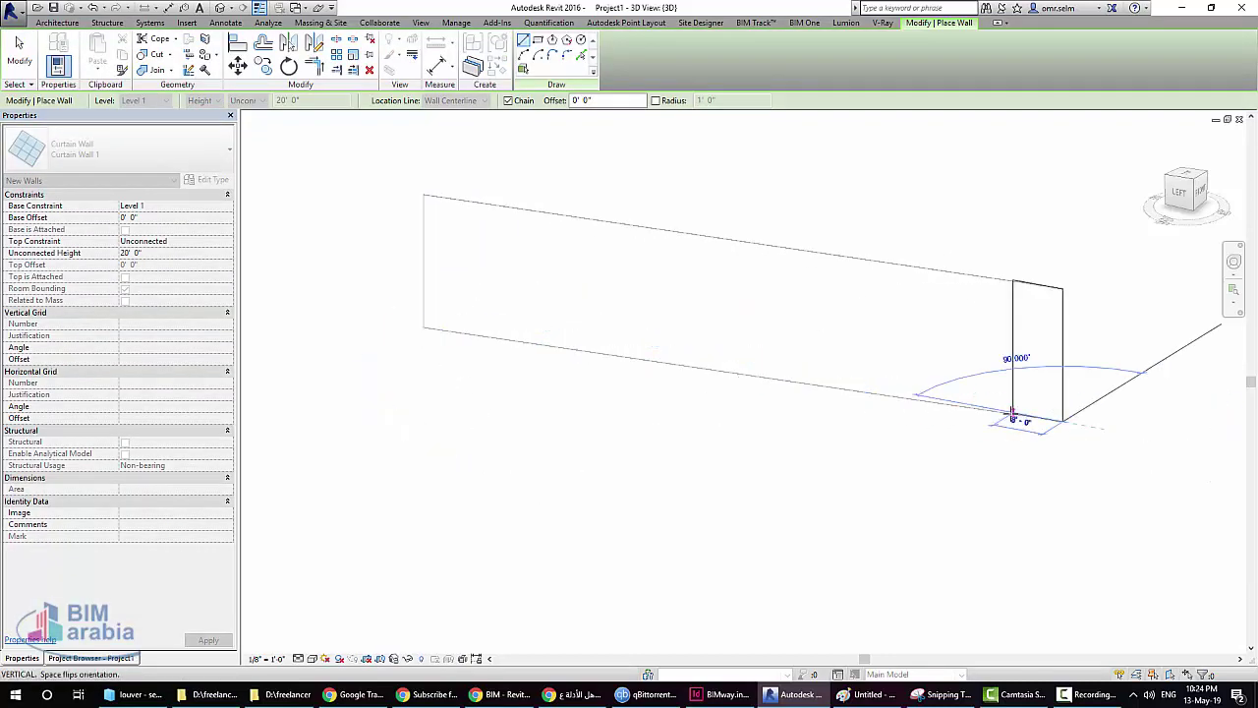
pyautogui.press('Escape')
pyautogui.press('Escape')
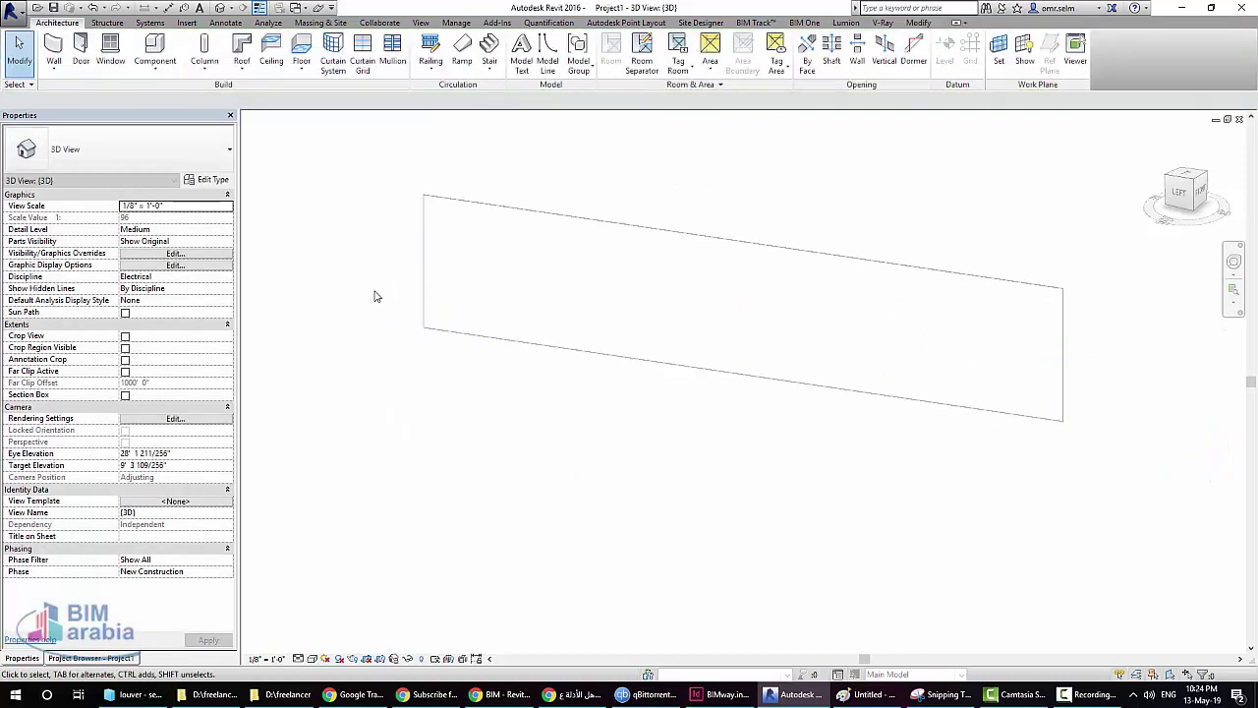
# Set the 3D view's discipline to Architectural and orbit to look from the back
pyautogui.click(228, 277)
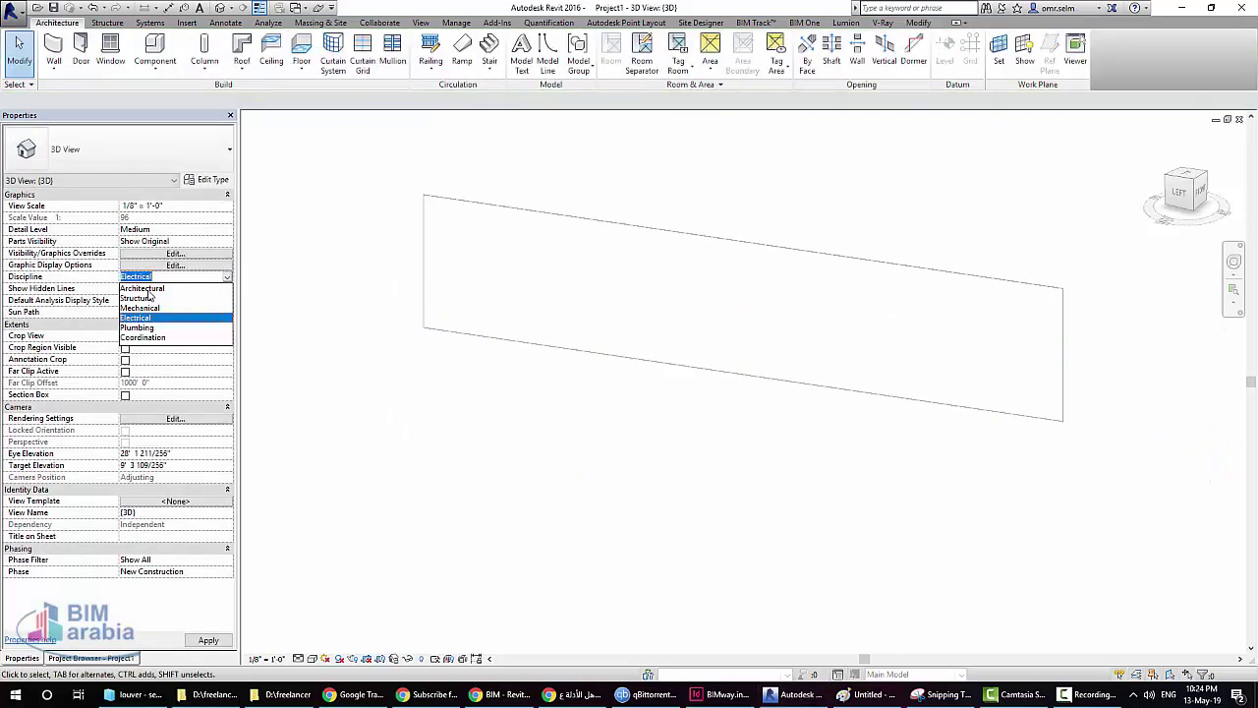
pyautogui.click(158, 289)
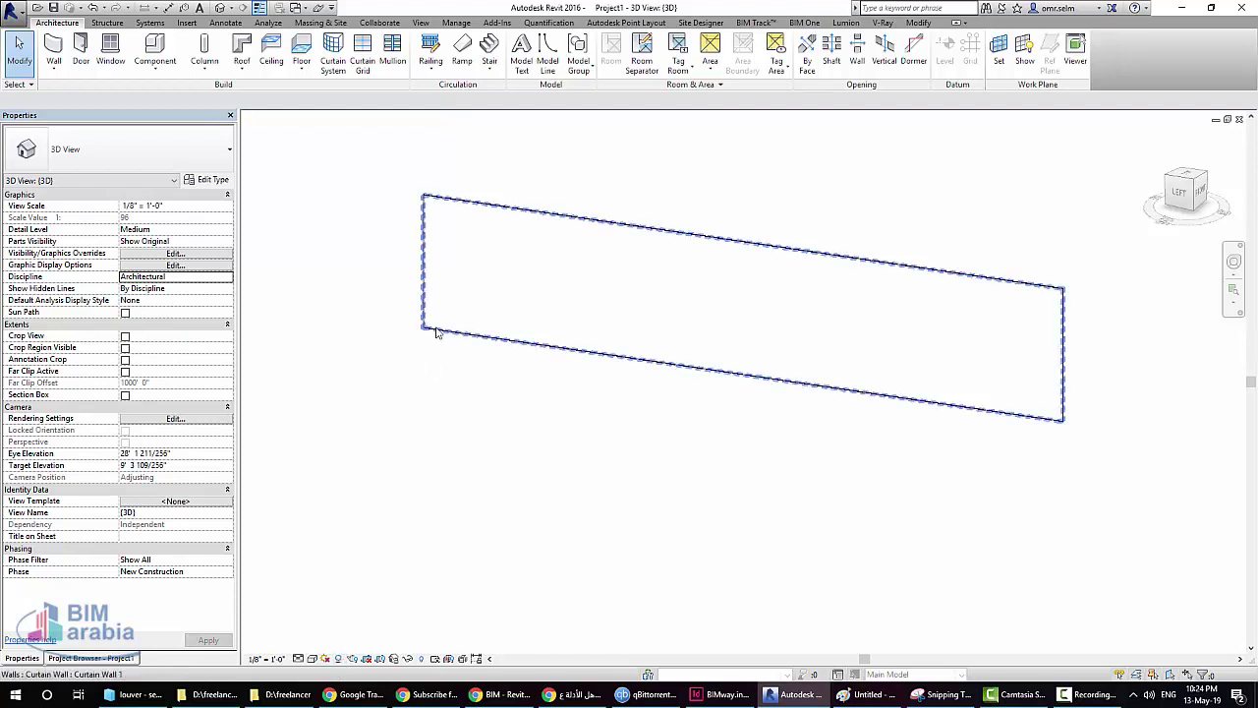
pyautogui.moveTo(427, 357)
pyautogui.keyDown('shift'); pyautogui.mouseDown(button='middle')
pyautogui.moveTo(737, 429)
pyautogui.moveTo(517, 387)
pyautogui.mouseUp(button='middle'); pyautogui.keyUp('shift')
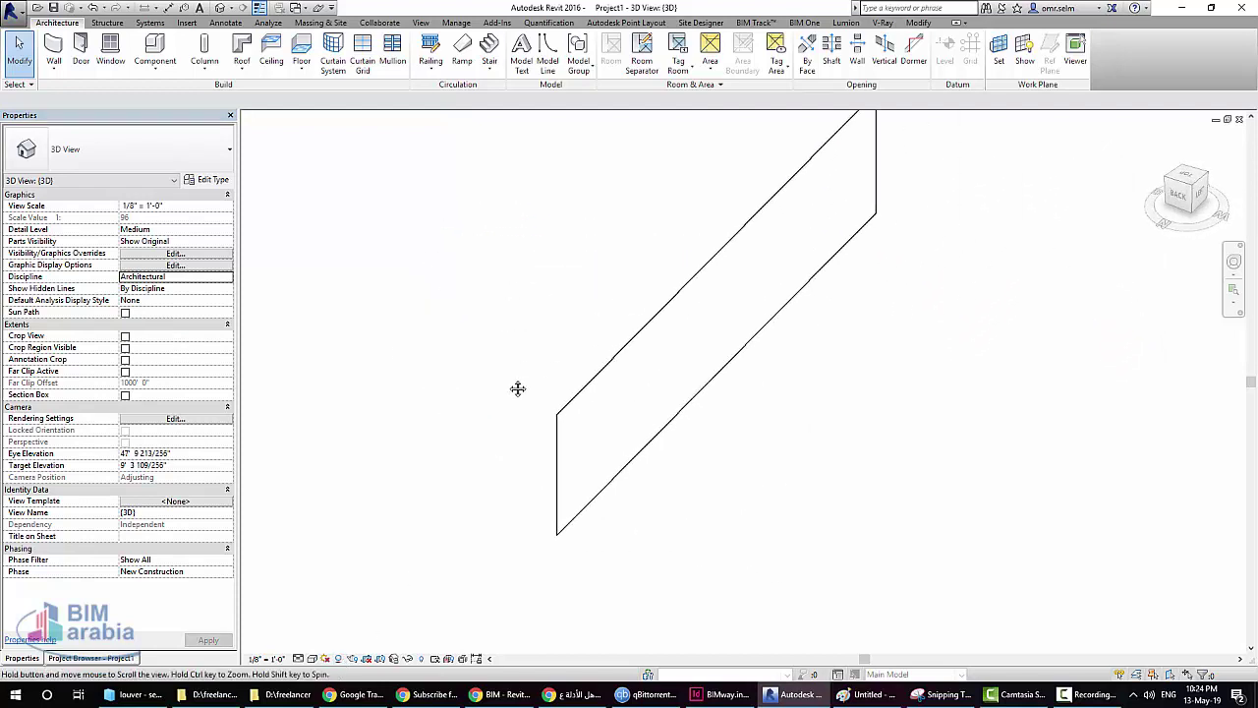
# Switch the visual style to Consistent Colors, orbit face-on, and show the Project Browser
pyautogui.click(313, 659)
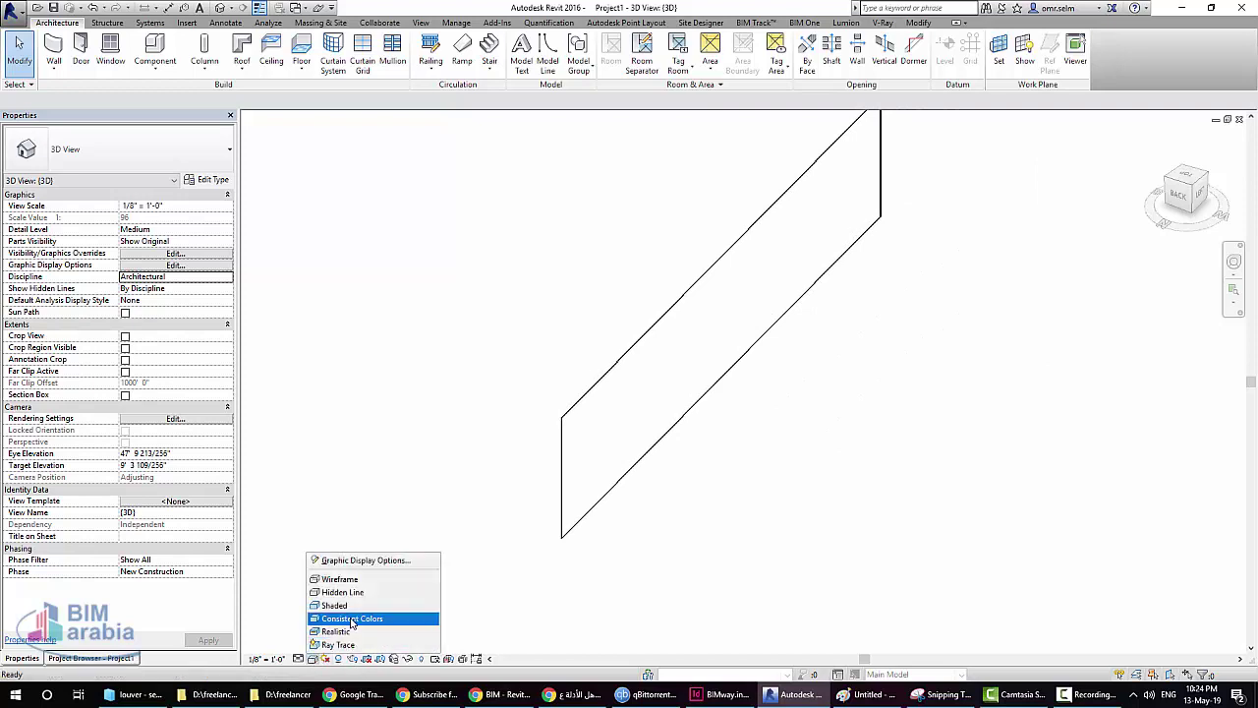
pyautogui.click(351, 619)
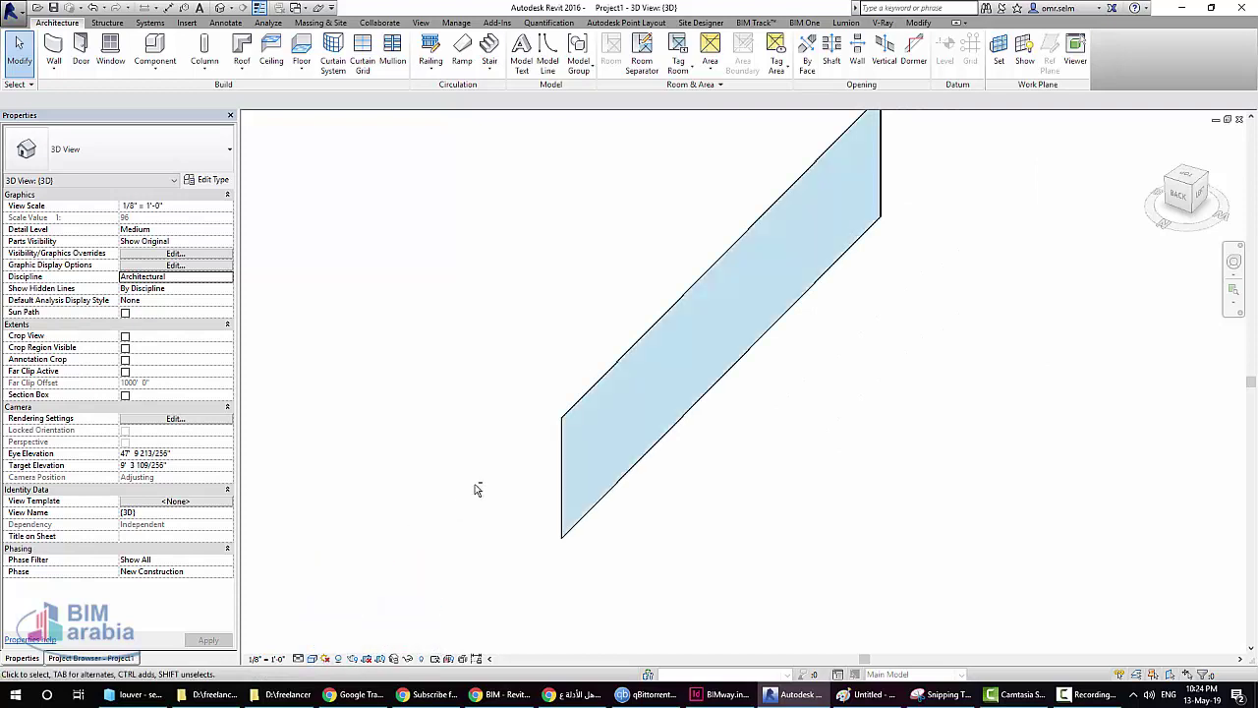
pyautogui.keyDown('shift'); pyautogui.moveTo(475, 486); pyautogui.dragTo(588, 476, button='middle'); pyautogui.keyUp('shift')
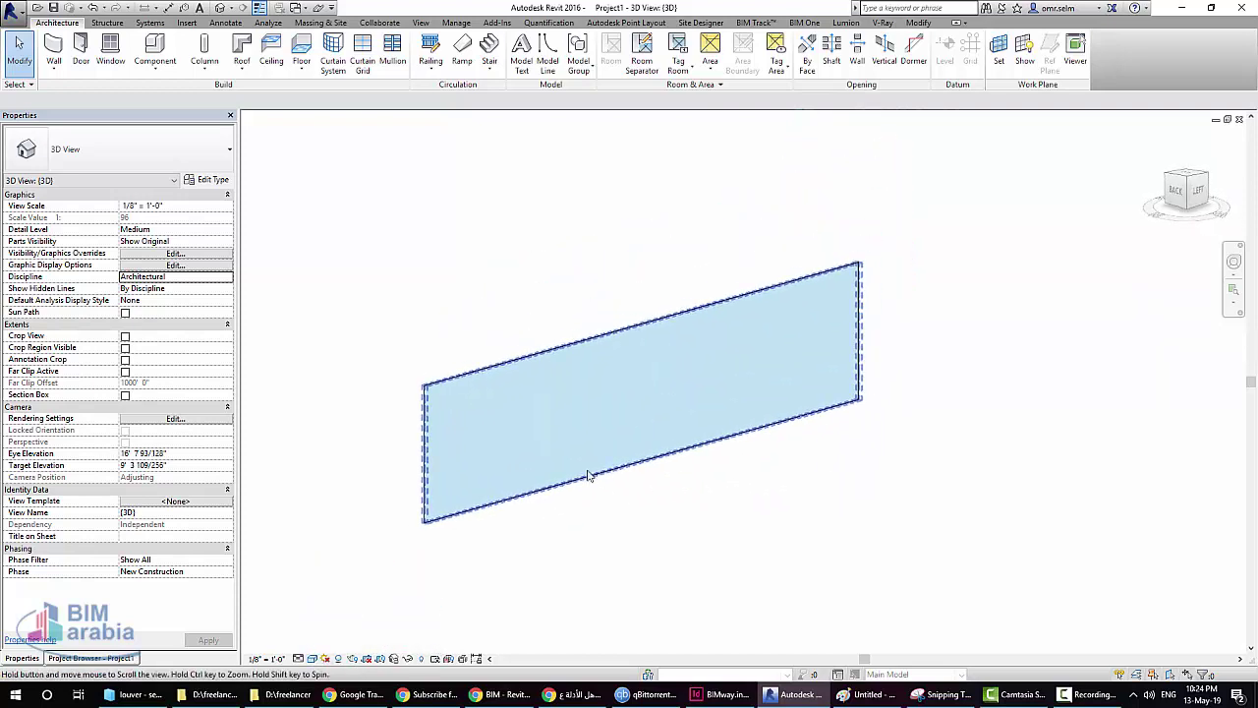
pyautogui.click(90, 657)
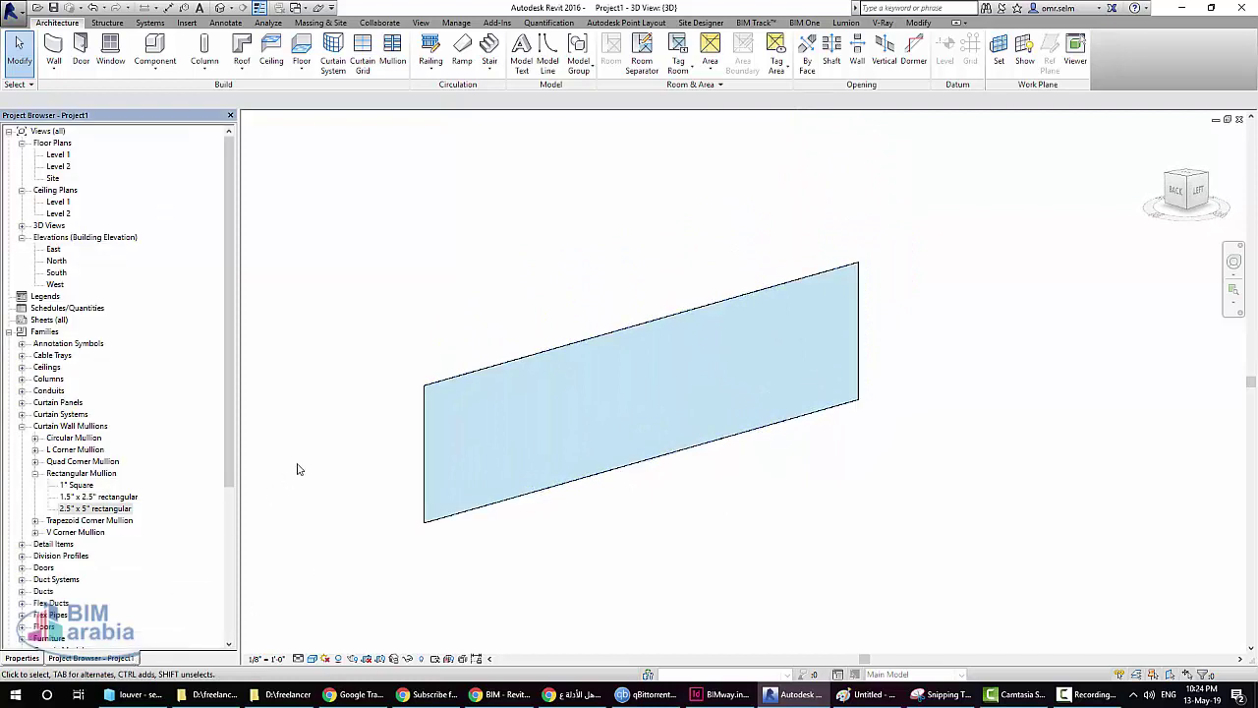
# Duplicate the 2.5" x 5" rectangular mullion type as LOUVER and open its type properties
pyautogui.click(69, 426)
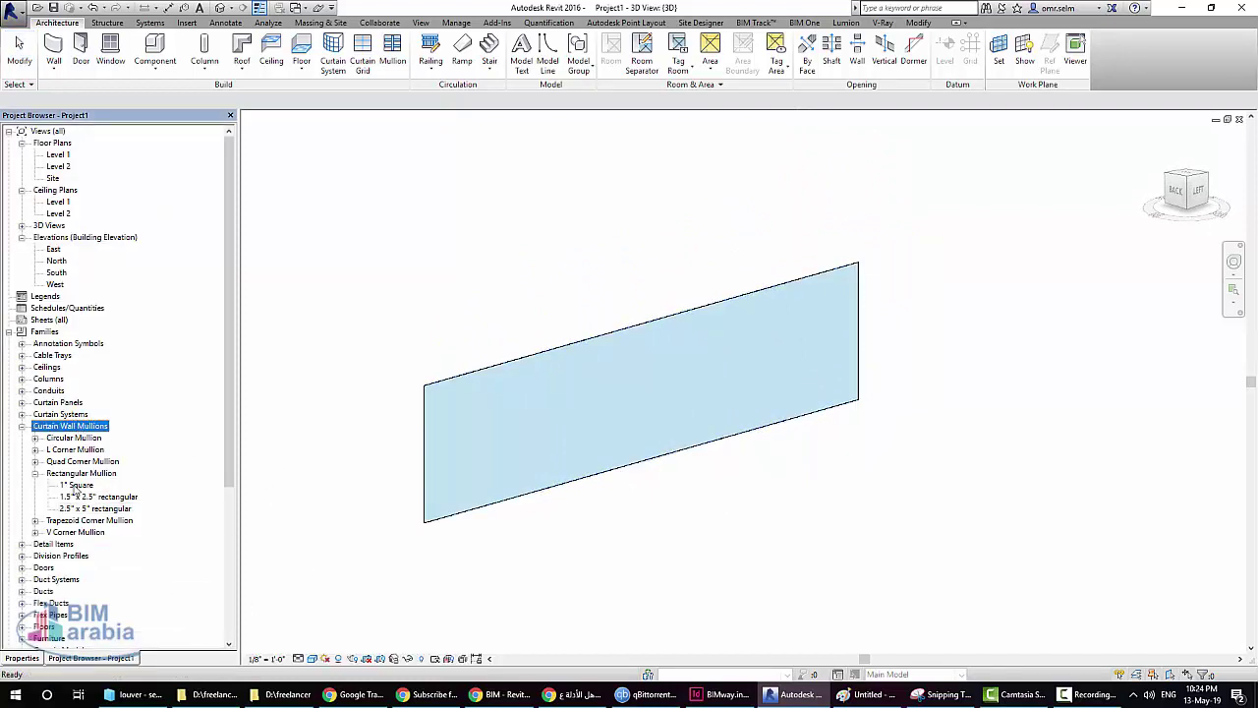
pyautogui.rightClick(83, 507)
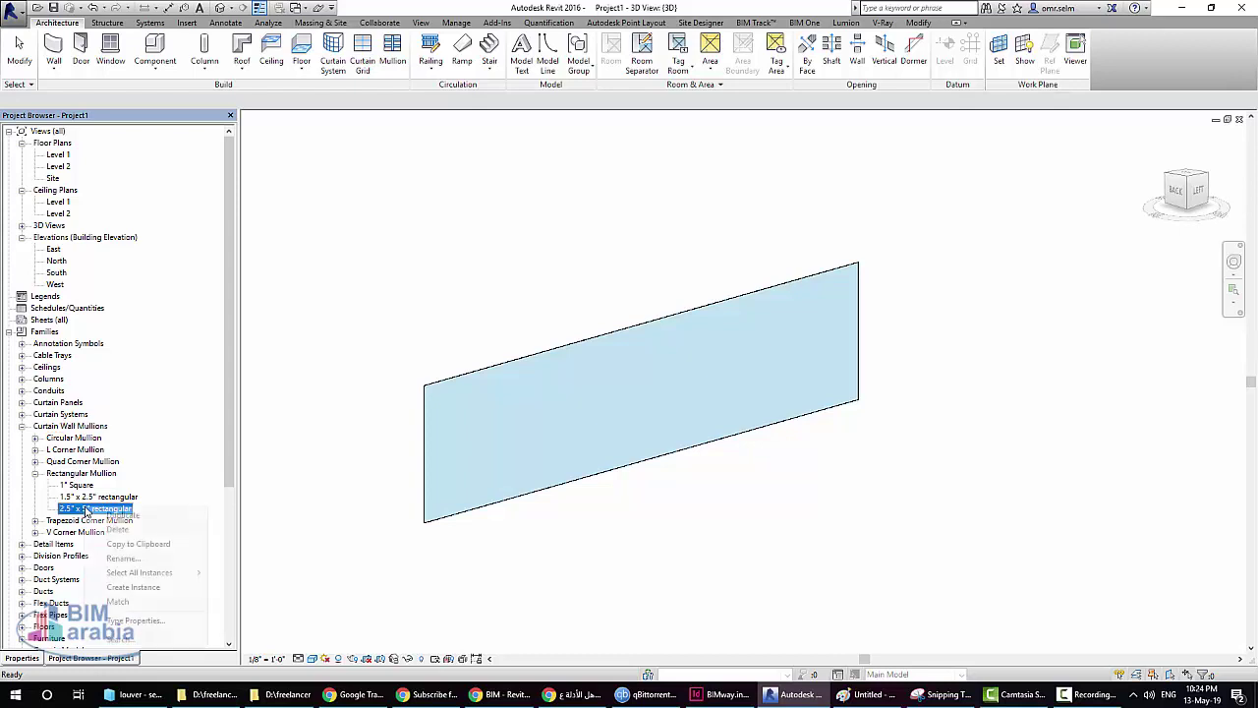
pyautogui.click(108, 522)
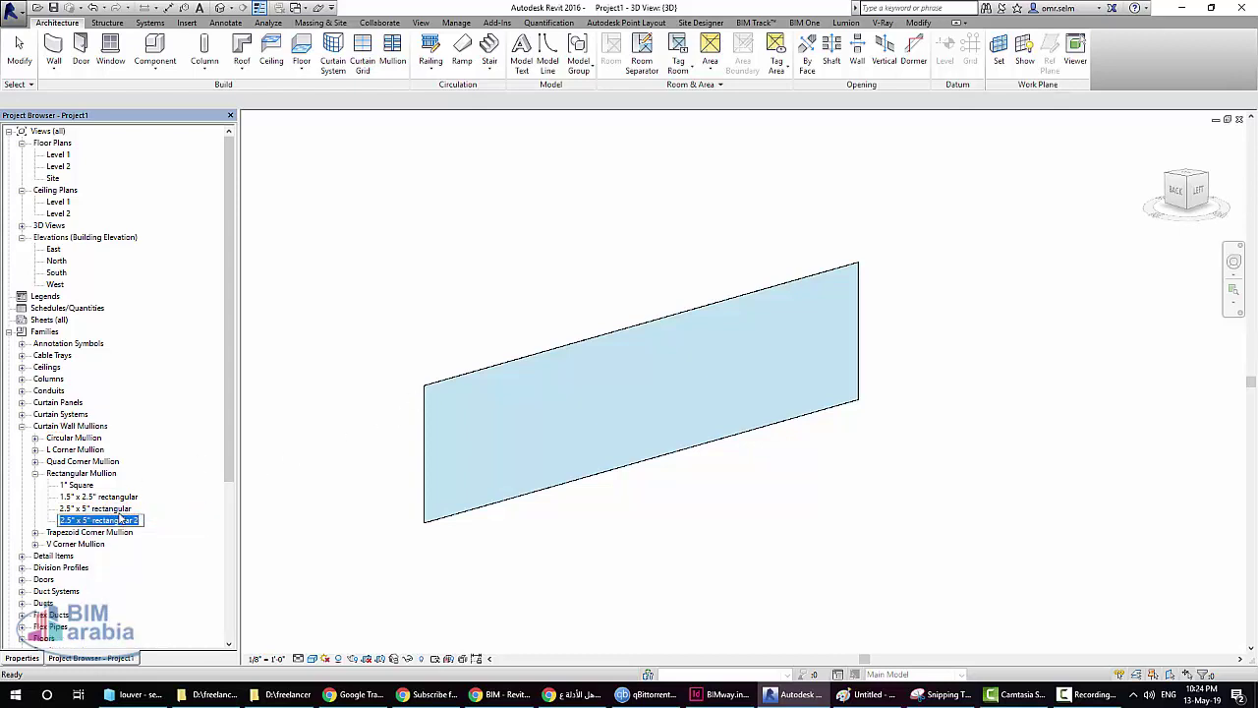
pyautogui.write('LC')
pyautogui.press('Return')
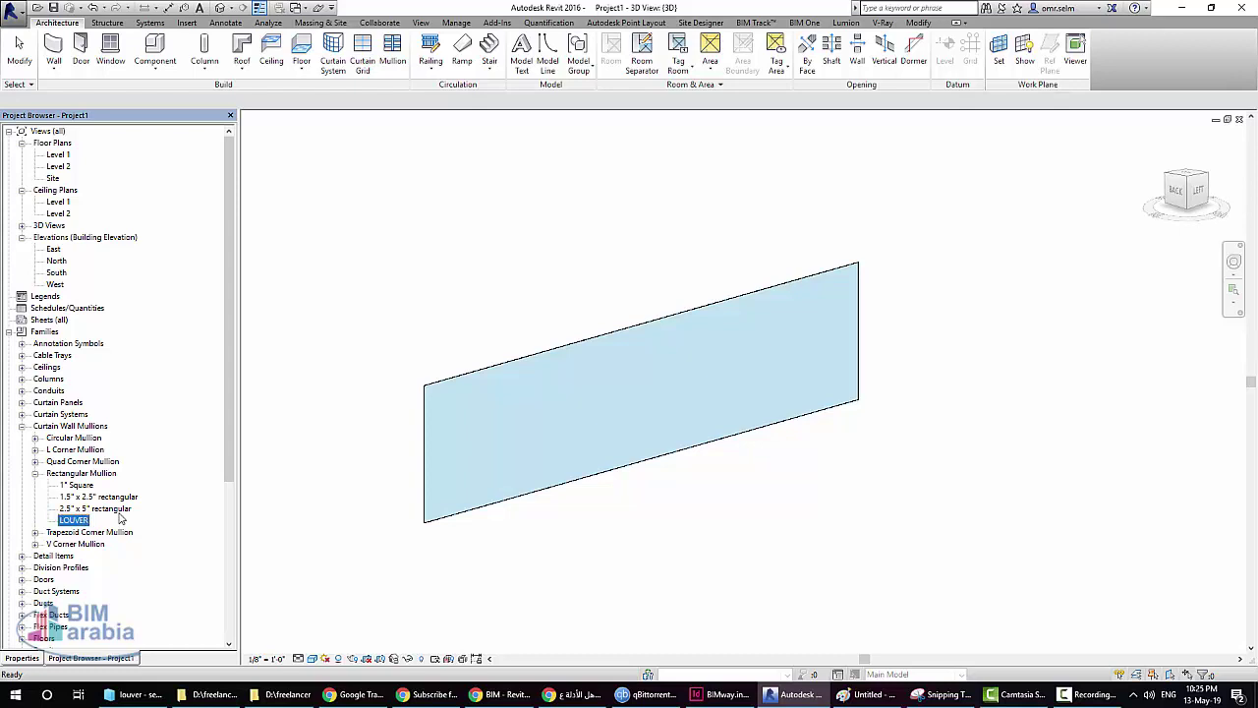
pyautogui.rightClick(81, 521)
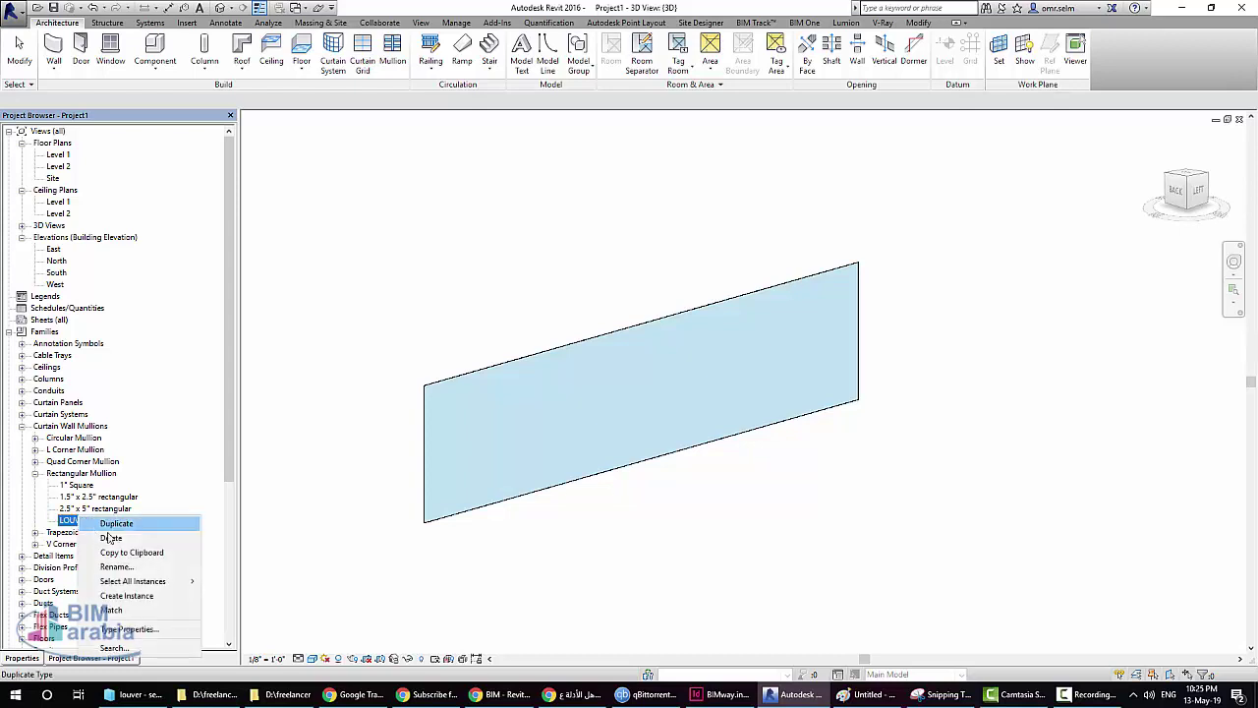
pyautogui.click(108, 629)
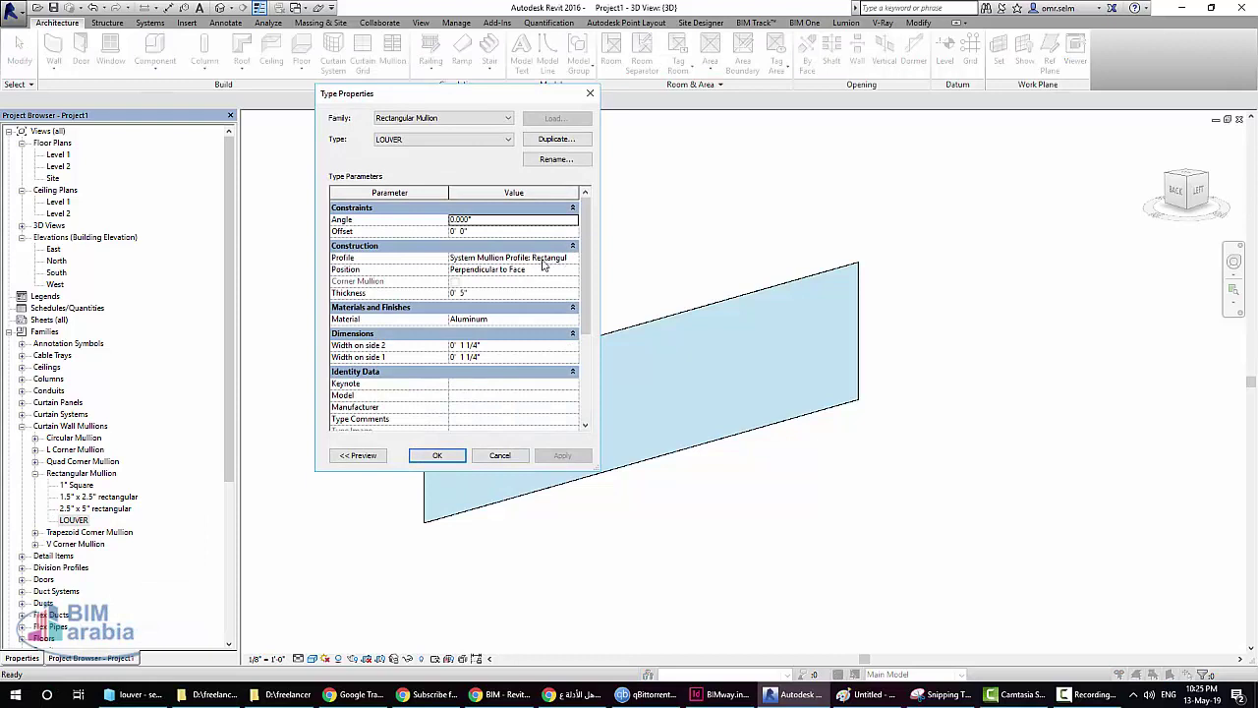
# Give LOUVER a 35° angle, Rectangular profile and Aluminum material, and confirm the type
pyautogui.click(533, 218)
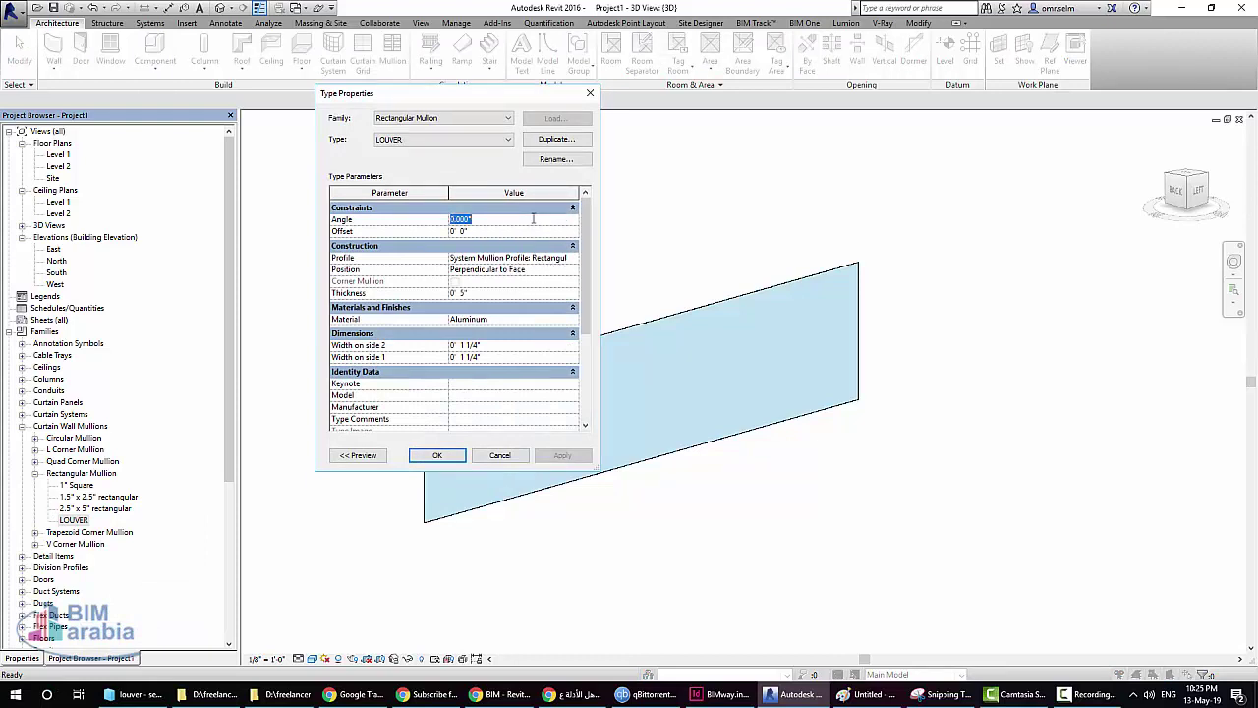
pyautogui.write('35')
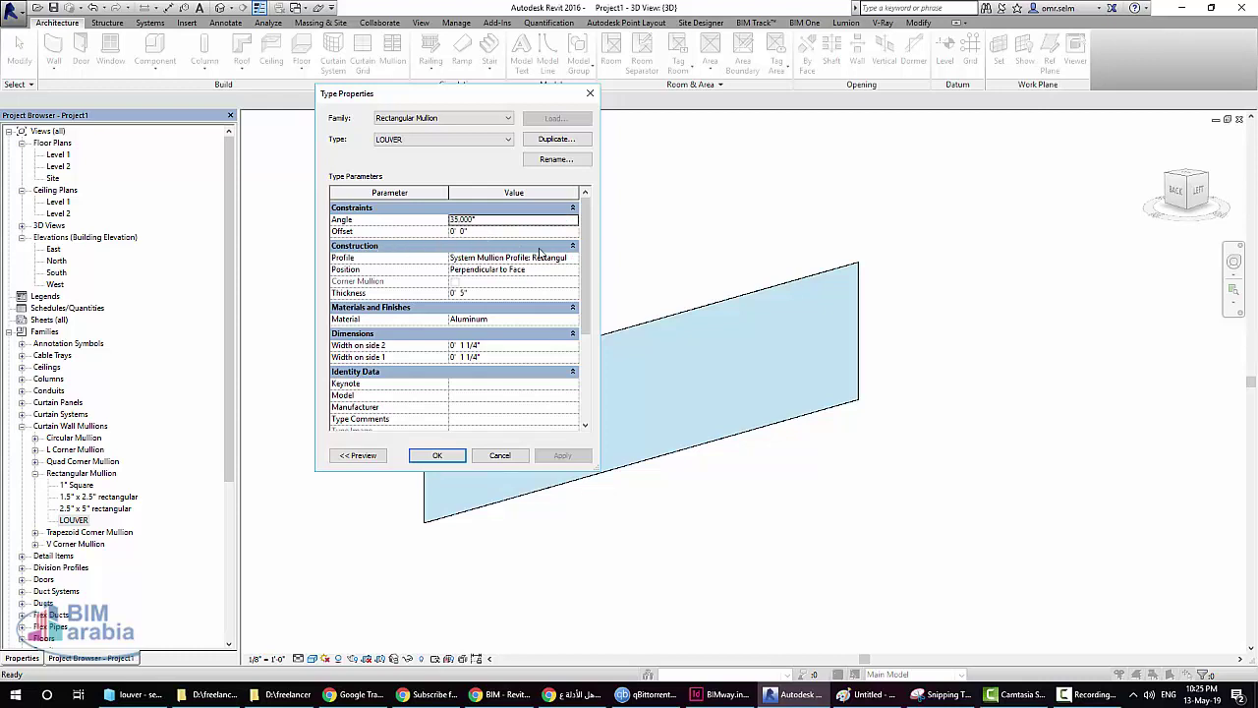
pyautogui.click(574, 258)
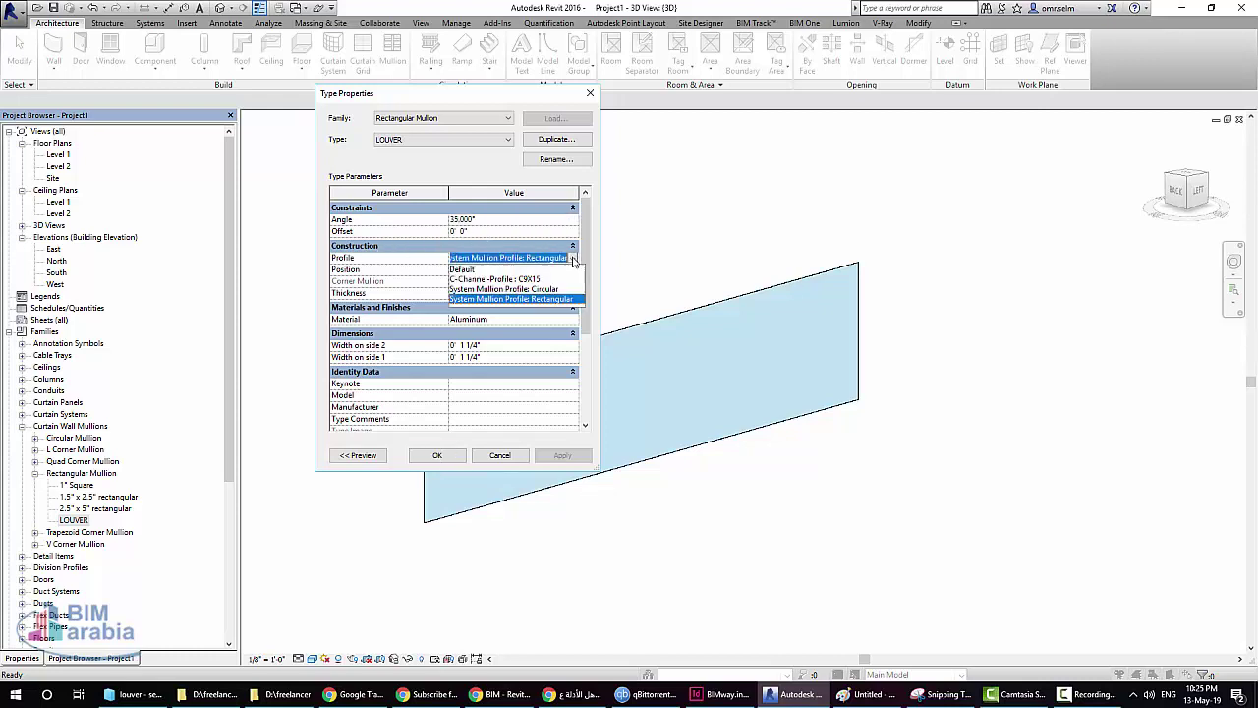
pyautogui.click(501, 281)
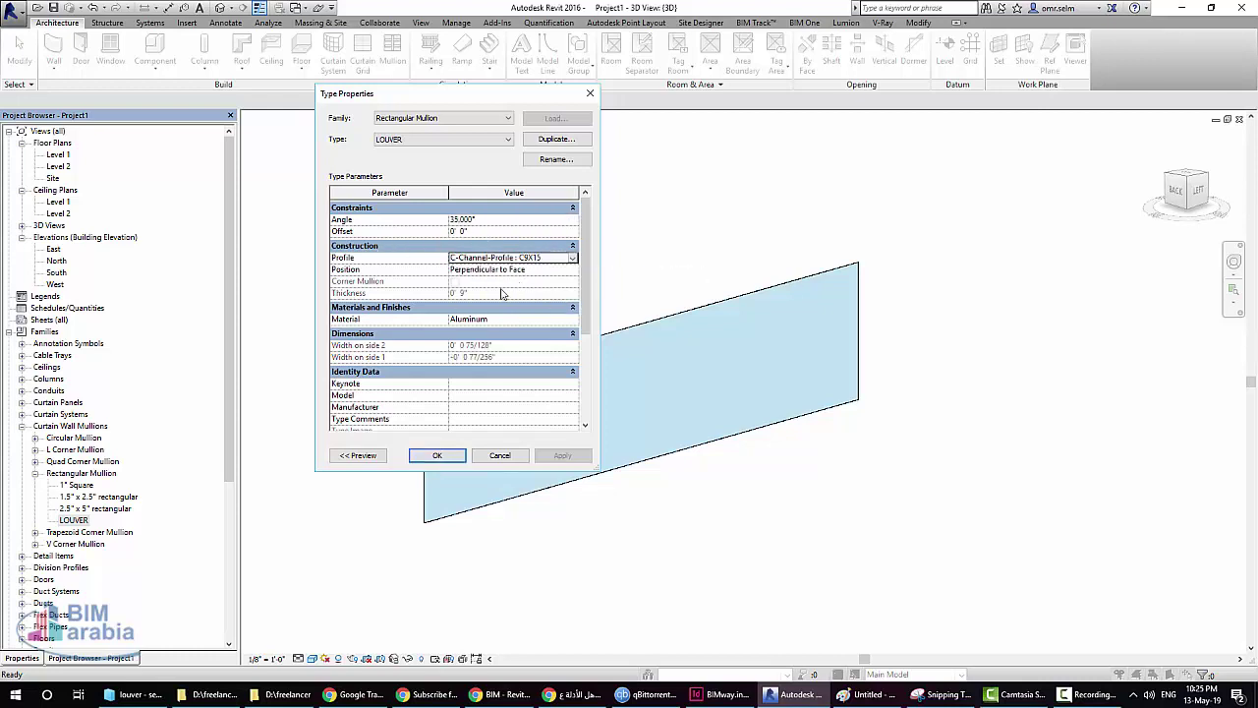
pyautogui.click(573, 259)
pyautogui.click(496, 300)
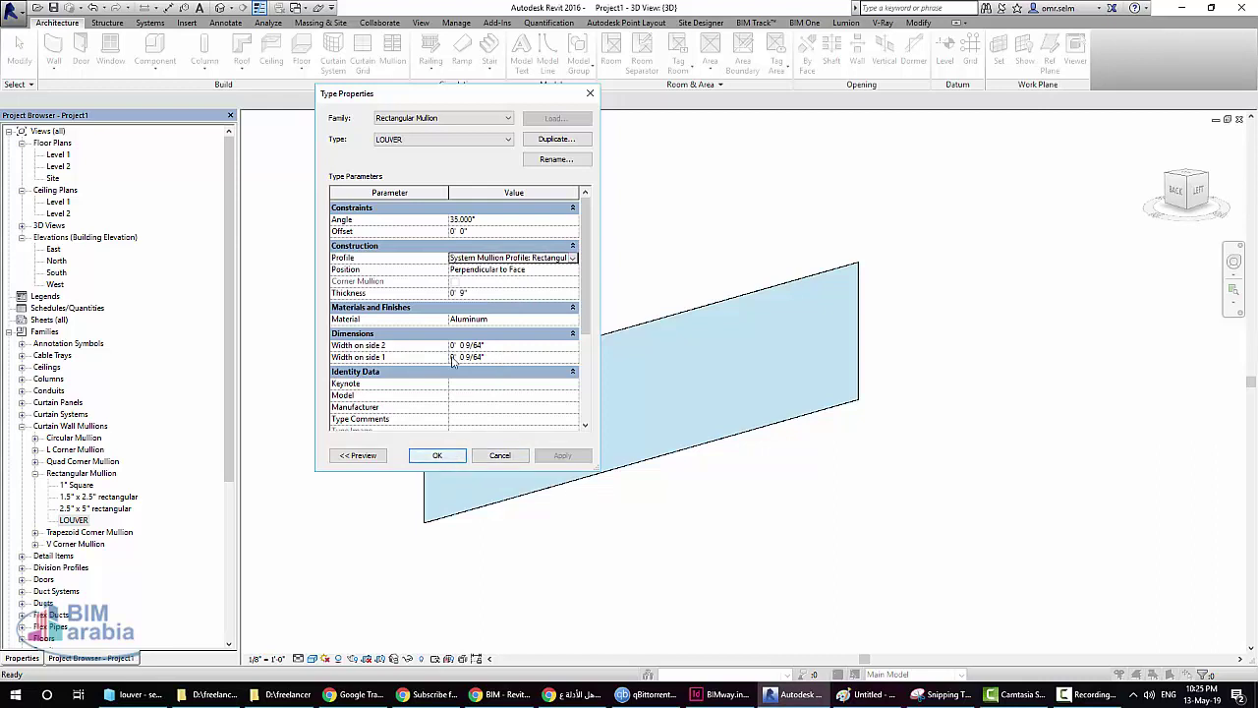
pyautogui.click(506, 319)
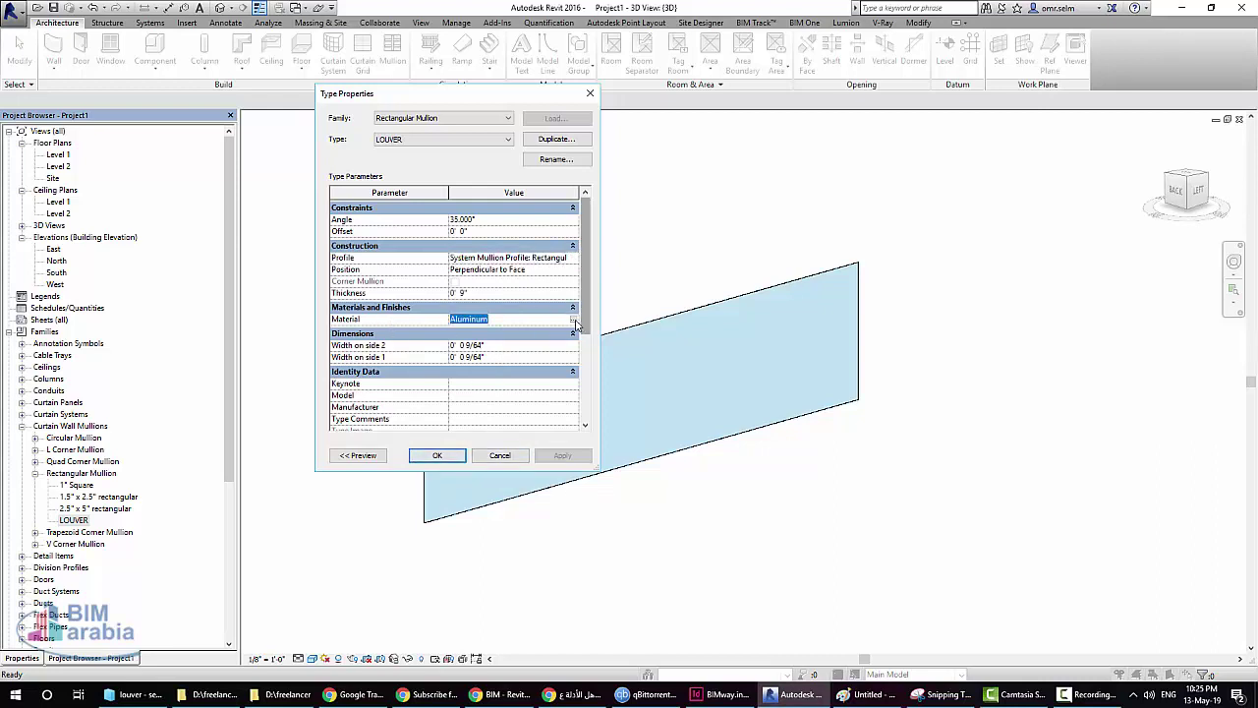
pyautogui.click(417, 459)
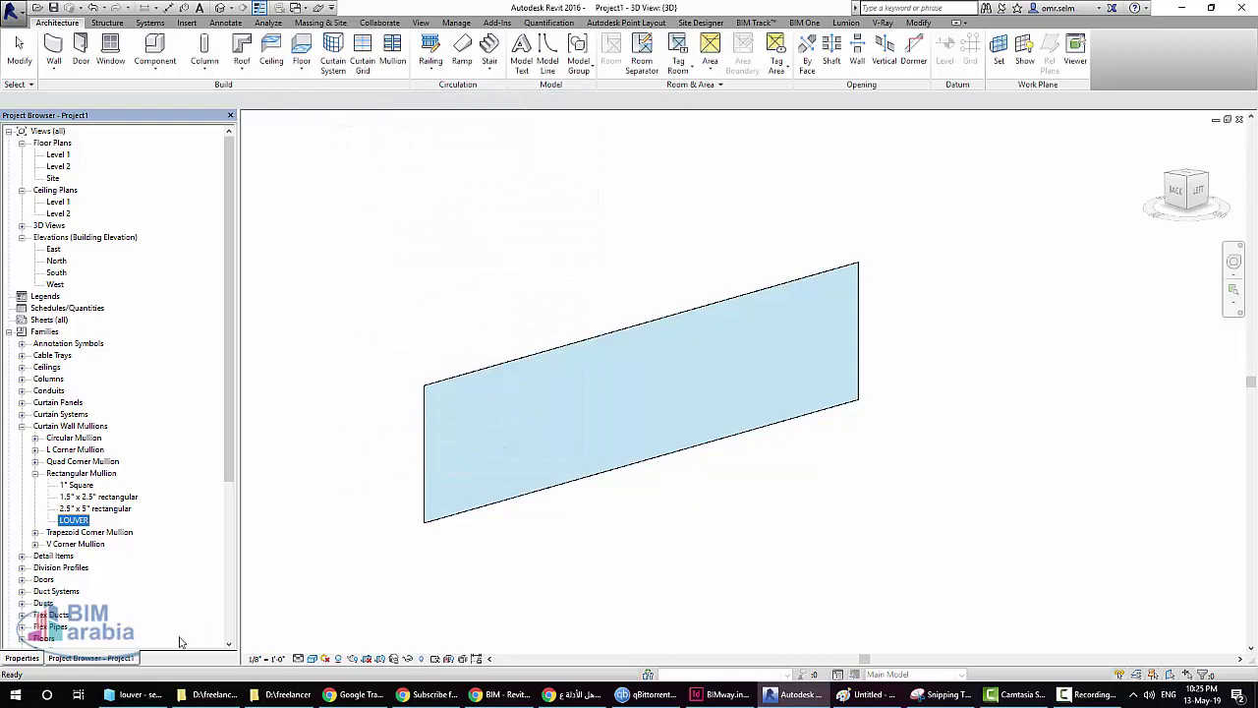
# Select the Curtain Wall 1 wall and open its type properties
pyautogui.click(29, 660)
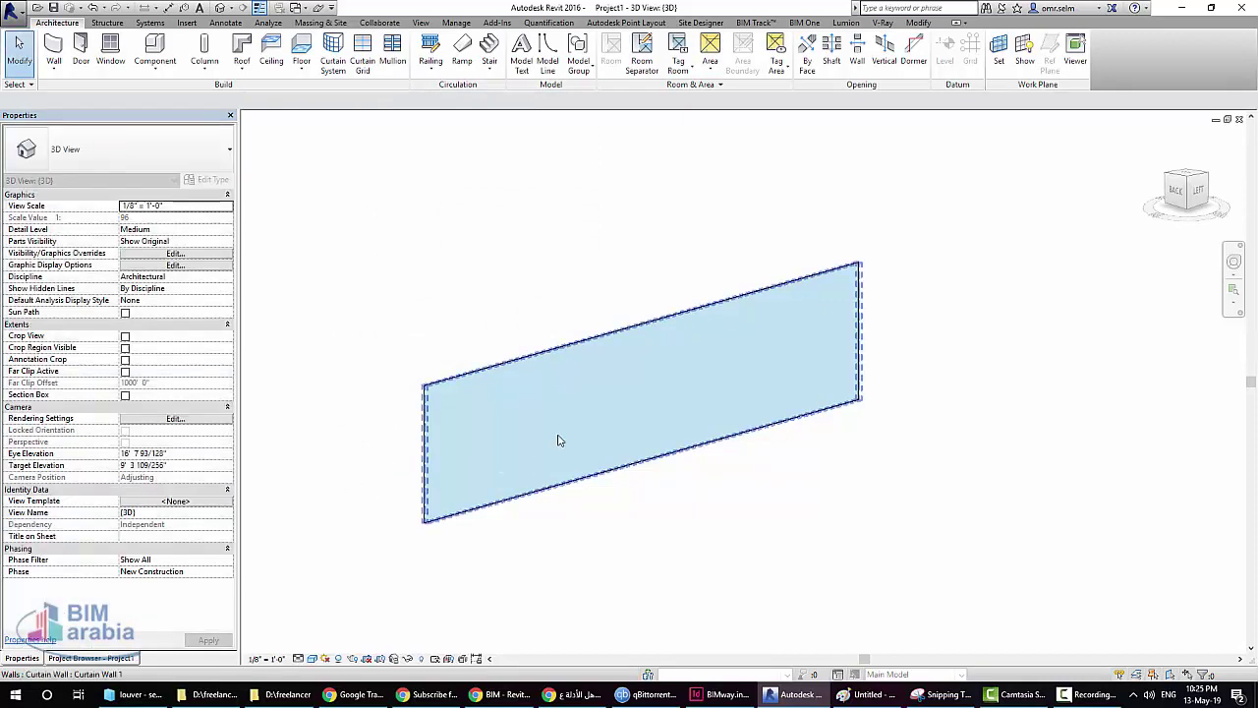
pyautogui.click(647, 393)
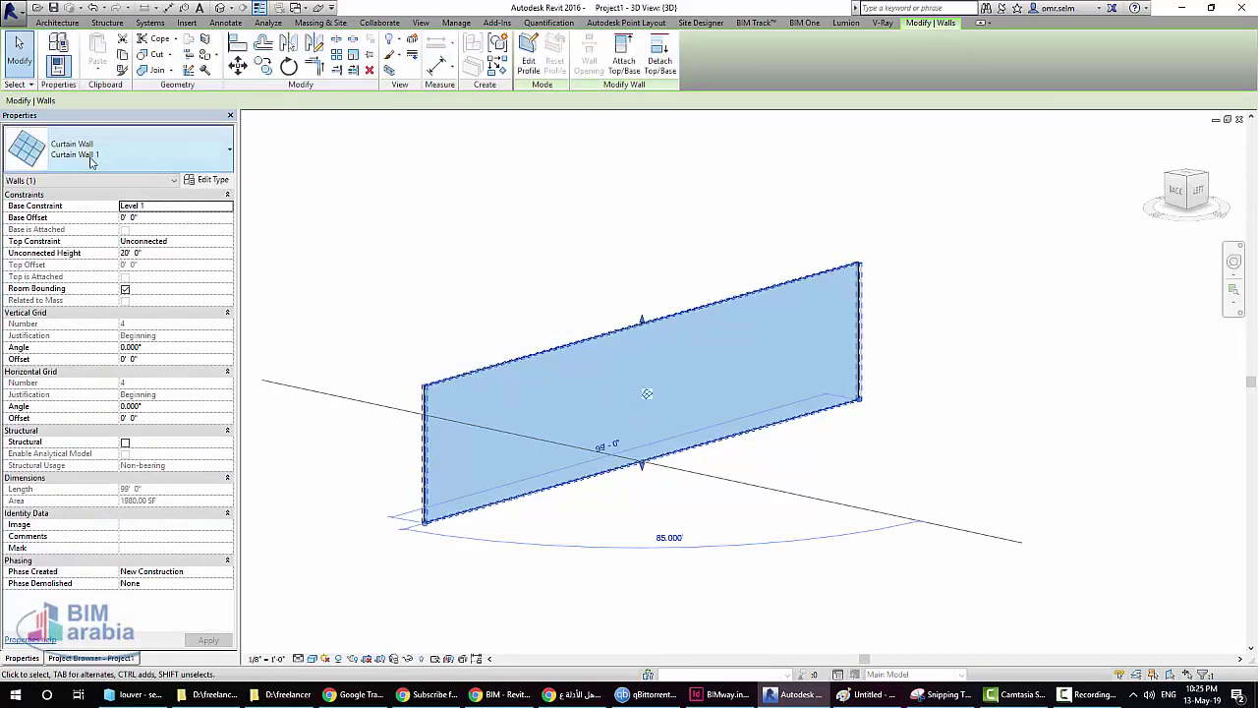
pyautogui.click(234, 183)
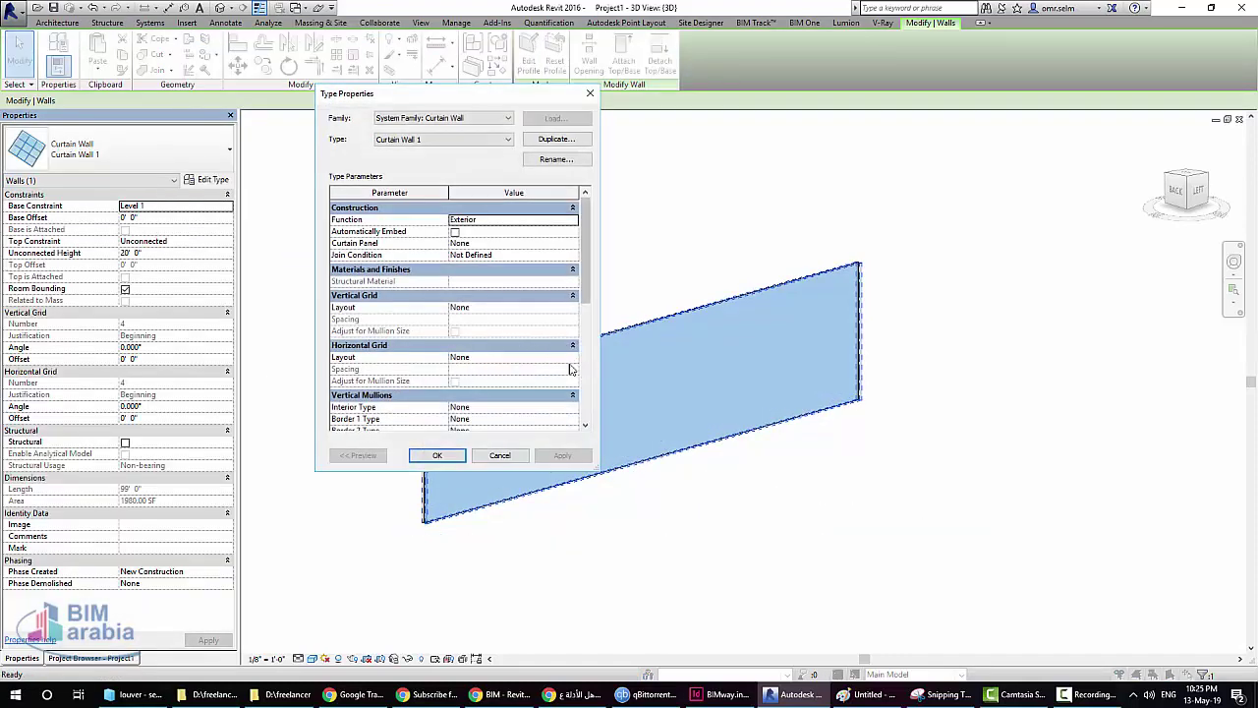
# Set the horizontal grid layout to Fixed Distance with 1' 0" spacing
pyautogui.click(572, 358)
pyautogui.click(493, 389)
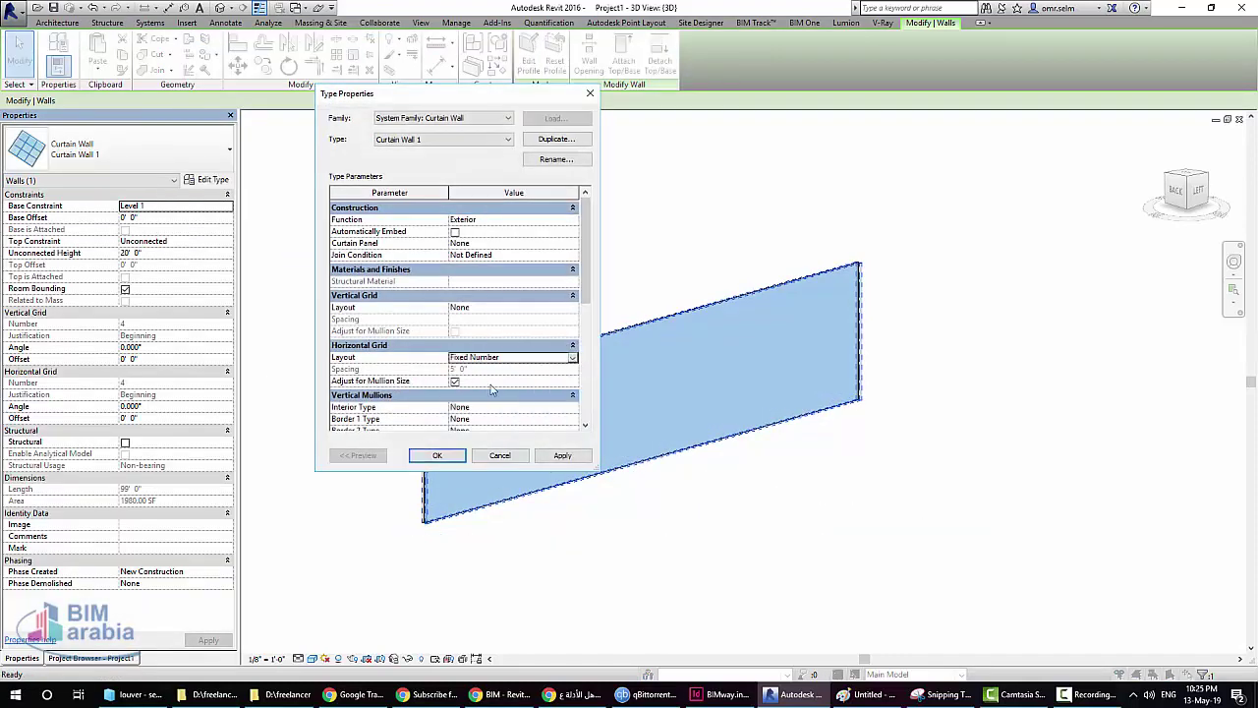
pyautogui.click(572, 358)
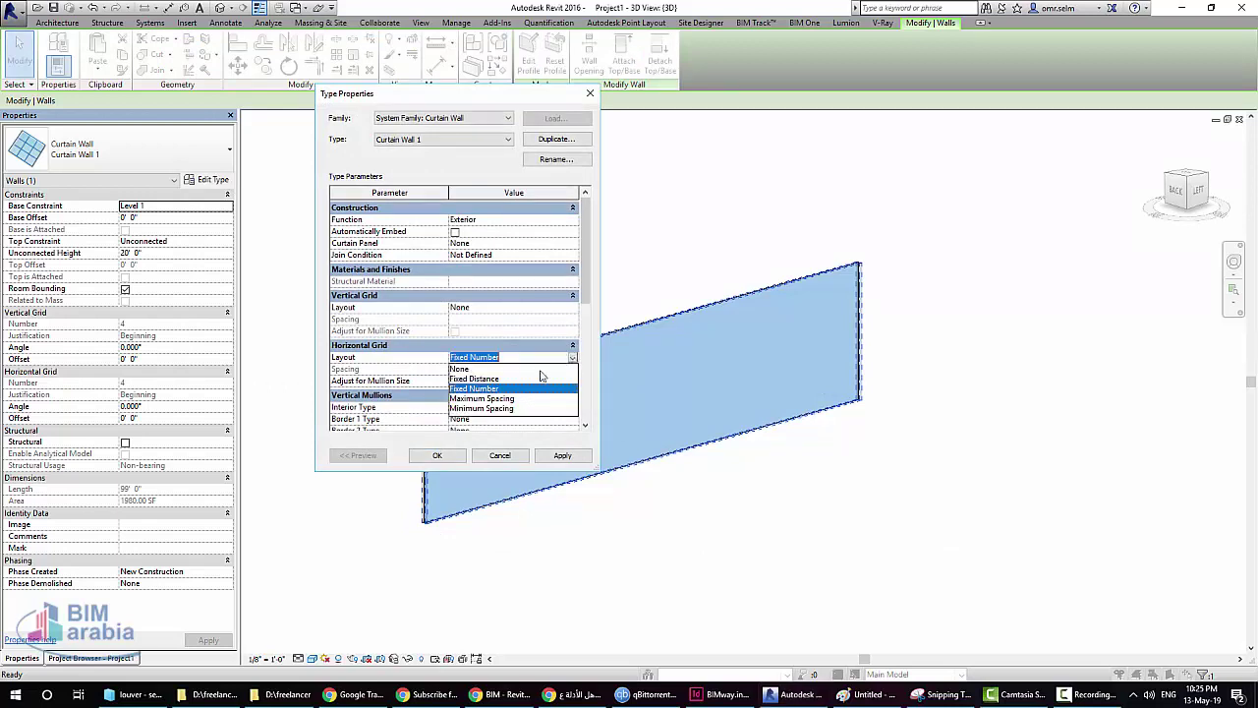
pyautogui.click(495, 378)
pyautogui.click(485, 371)
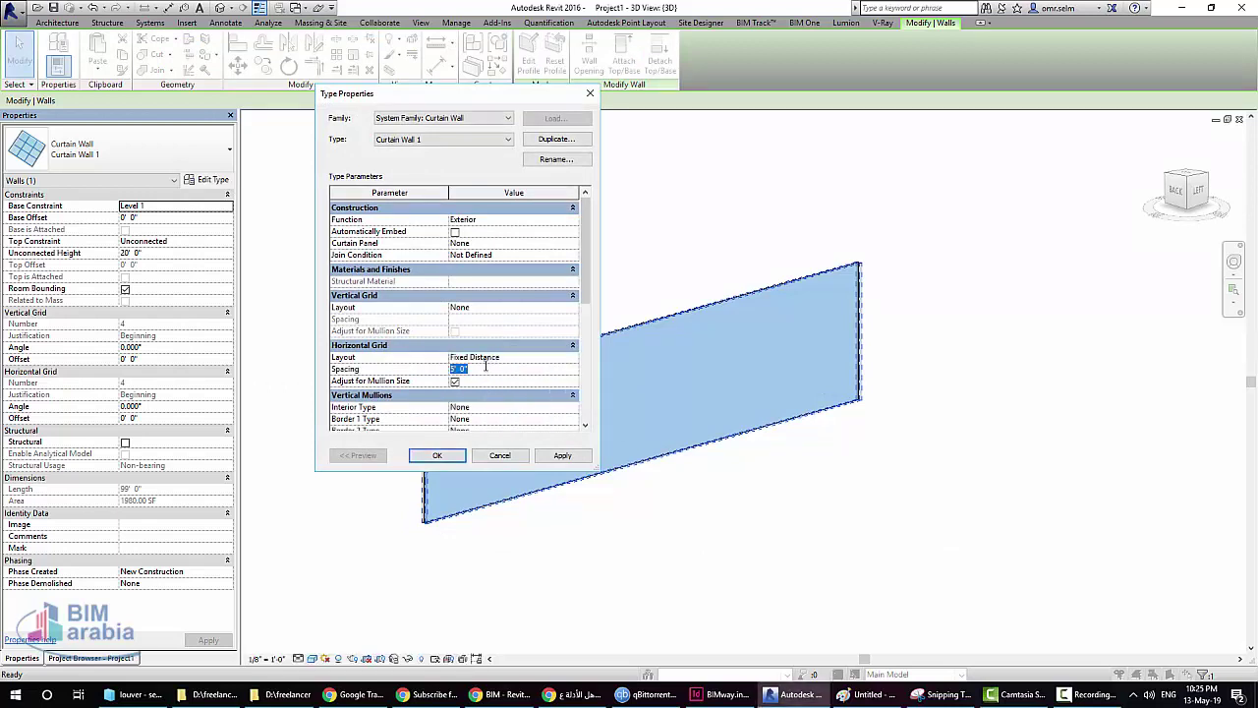
pyautogui.write('1')
pyautogui.click(512, 409)
# Use Rectangular Mullion : LOUVER for interior horizontal mullions and apply the changes
pyautogui.scroll(-3, 580, 373)
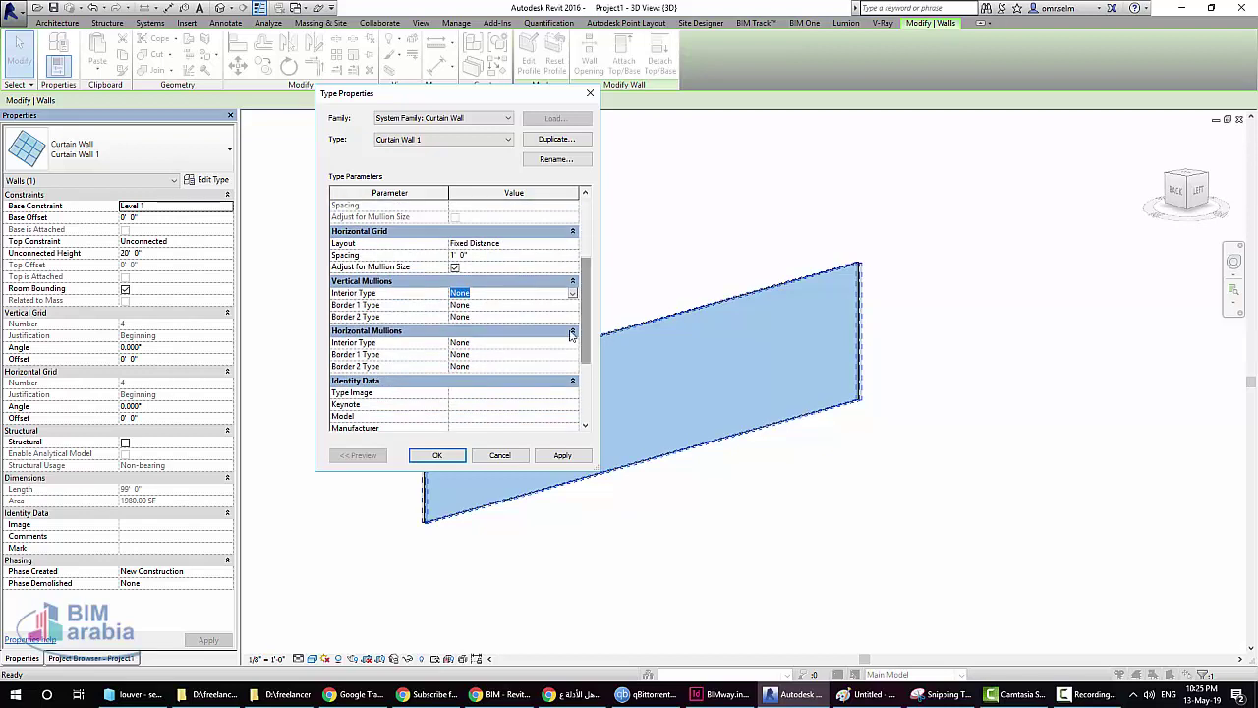
pyautogui.click(573, 343)
pyautogui.click(572, 343)
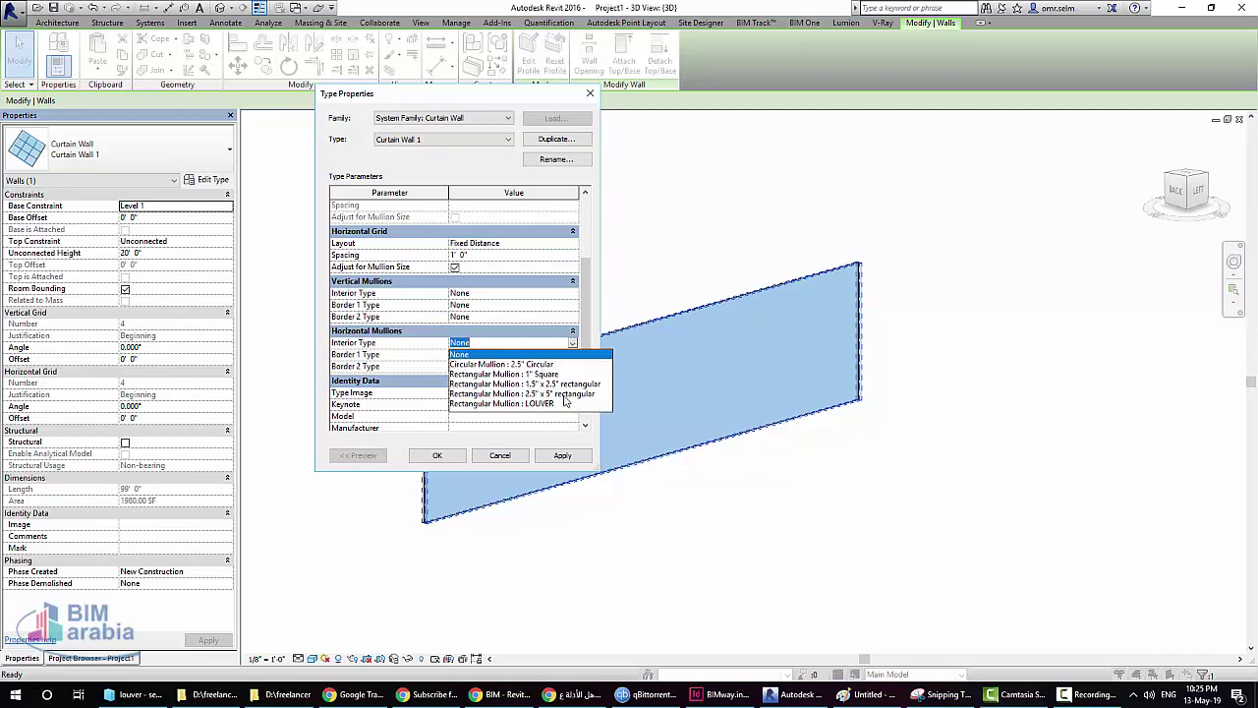
pyautogui.click(538, 403)
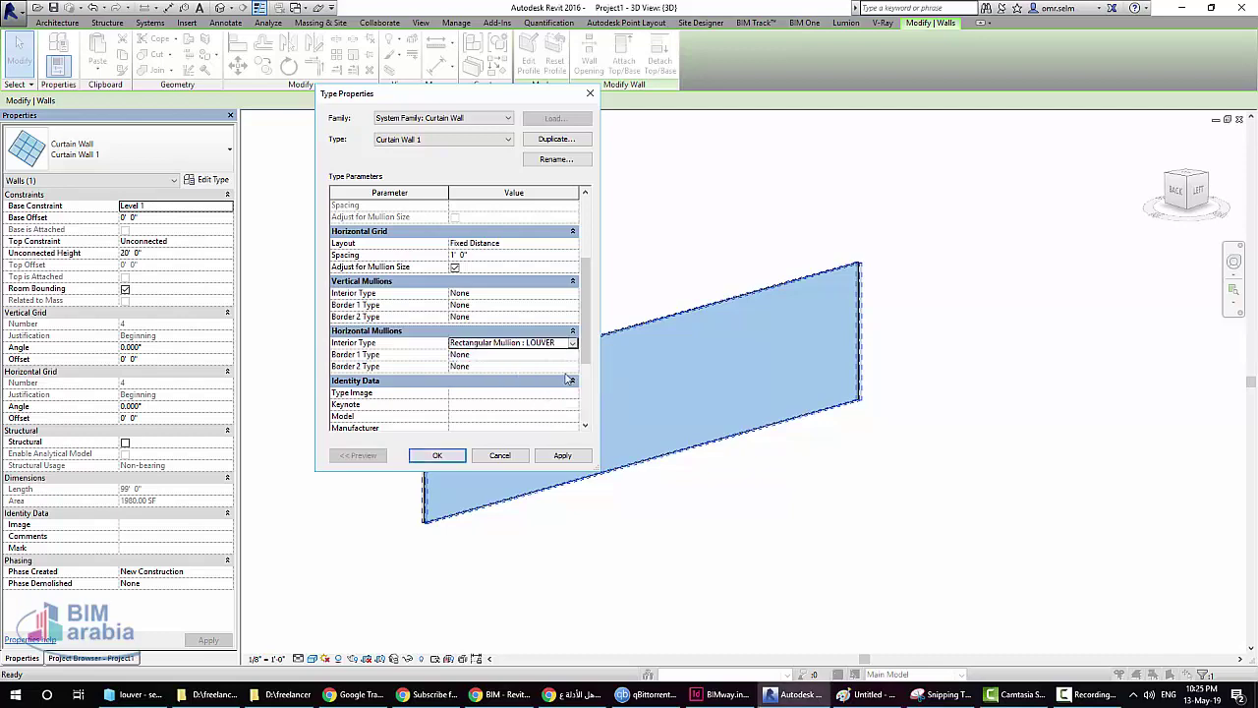
pyautogui.click(562, 455)
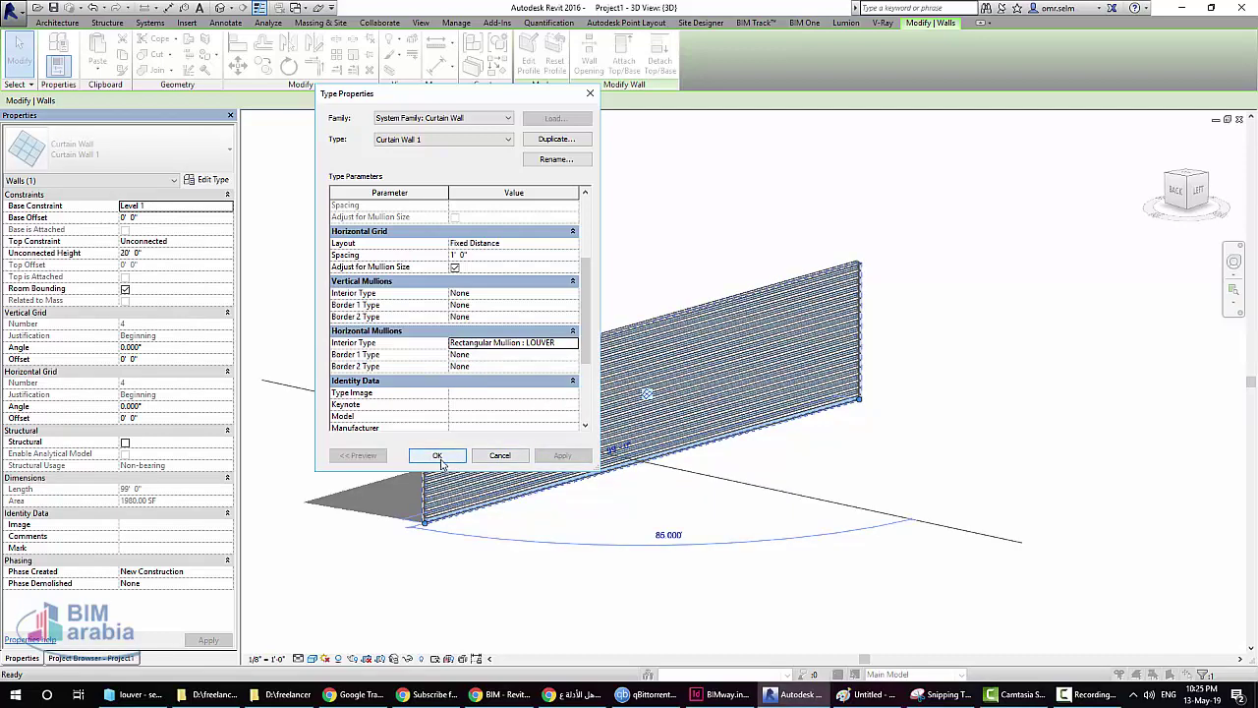
# Duplicate the wall type as Curtain Wall 2 and set its horizontal grid layout to None
pyautogui.click(555, 139)
pyautogui.click(651, 309)
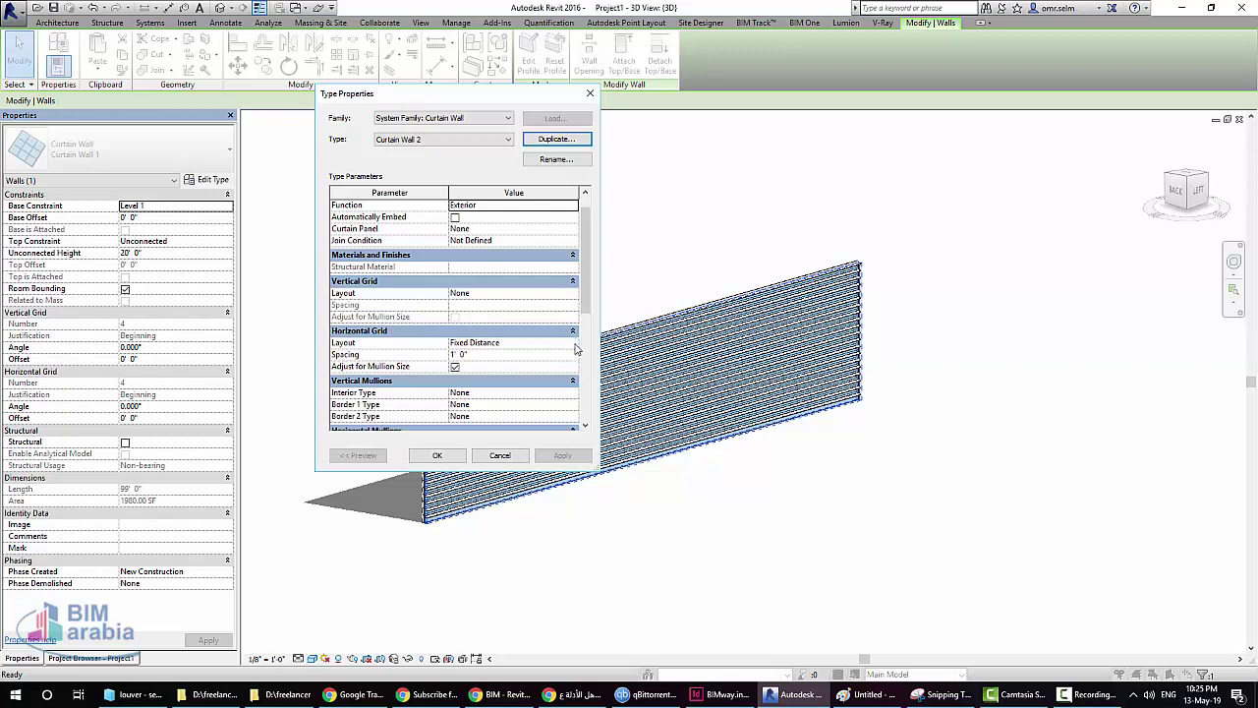
pyautogui.click(570, 343)
pyautogui.click(511, 354)
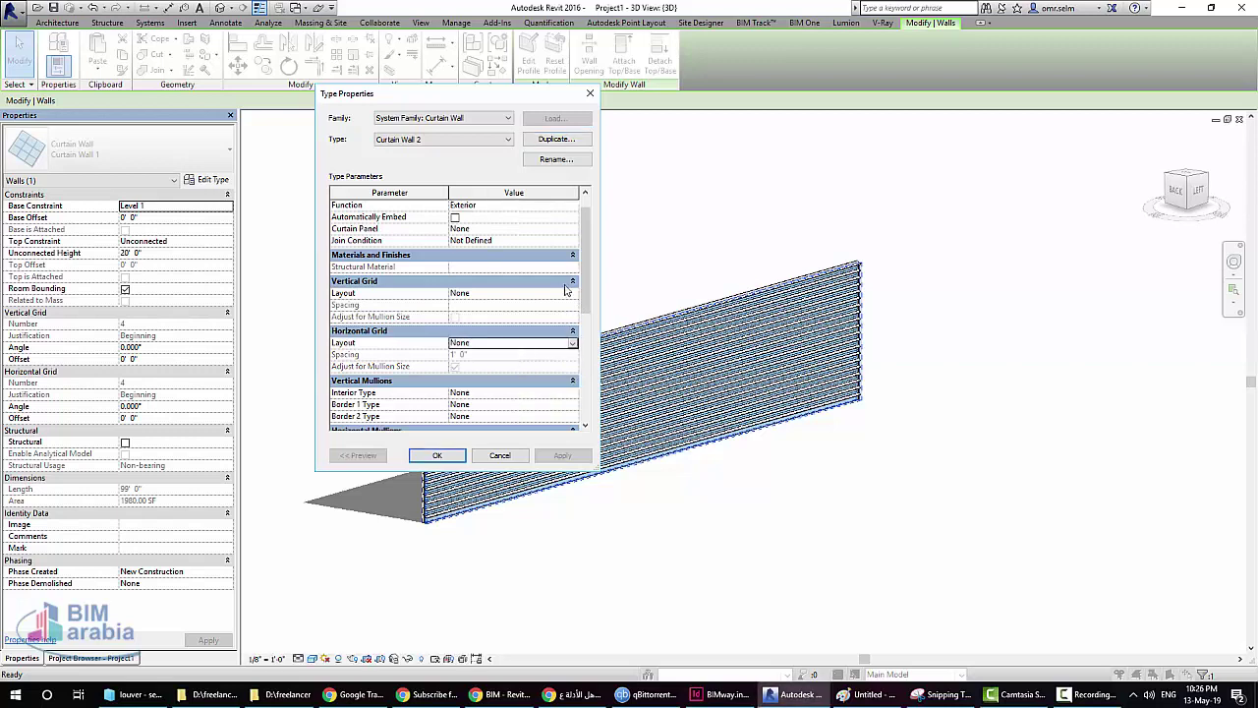
# Set Curtain Wall 2's vertical grid layout to Fixed Distance at 5' 0"
pyautogui.click(574, 294)
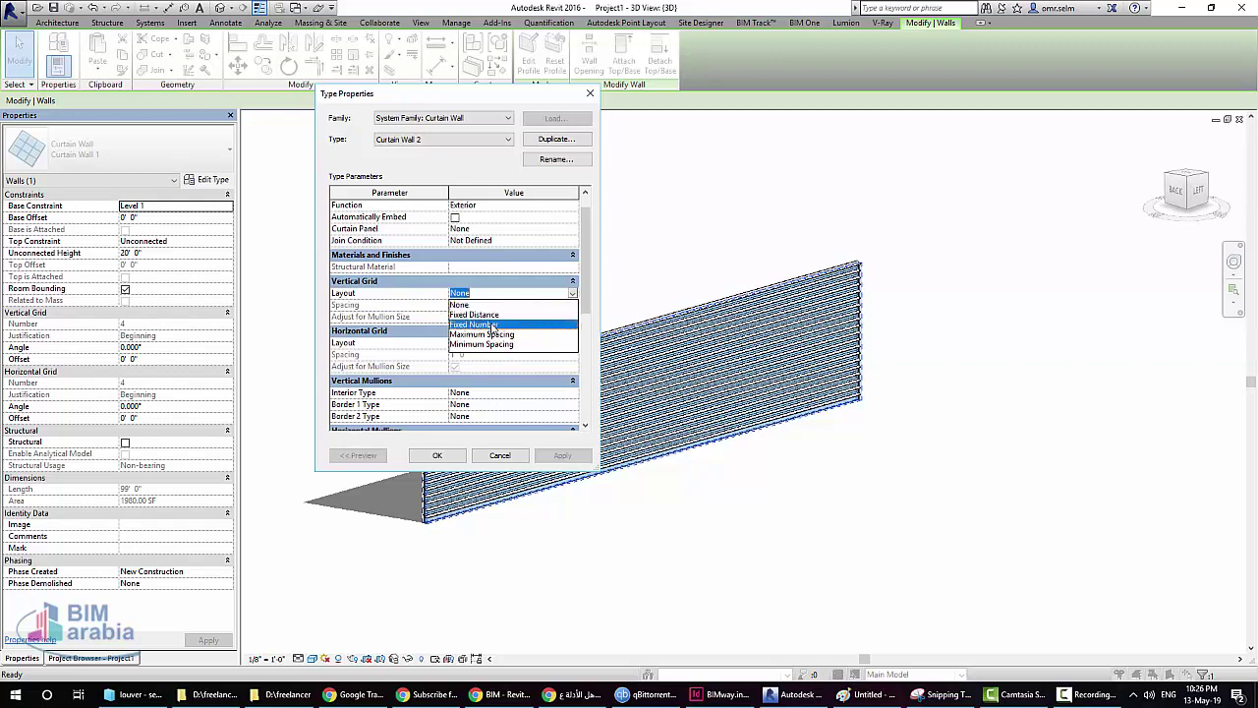
pyautogui.click(494, 326)
pyautogui.click(566, 293)
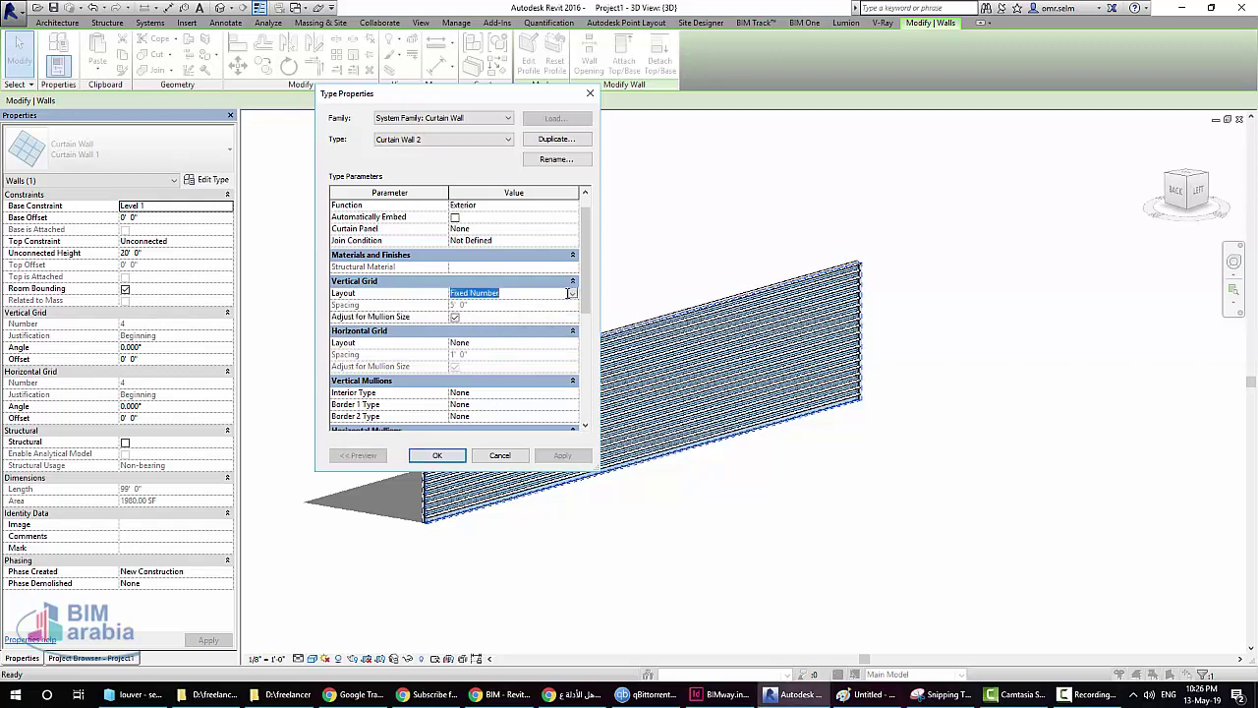
pyautogui.click(572, 293)
pyautogui.click(493, 315)
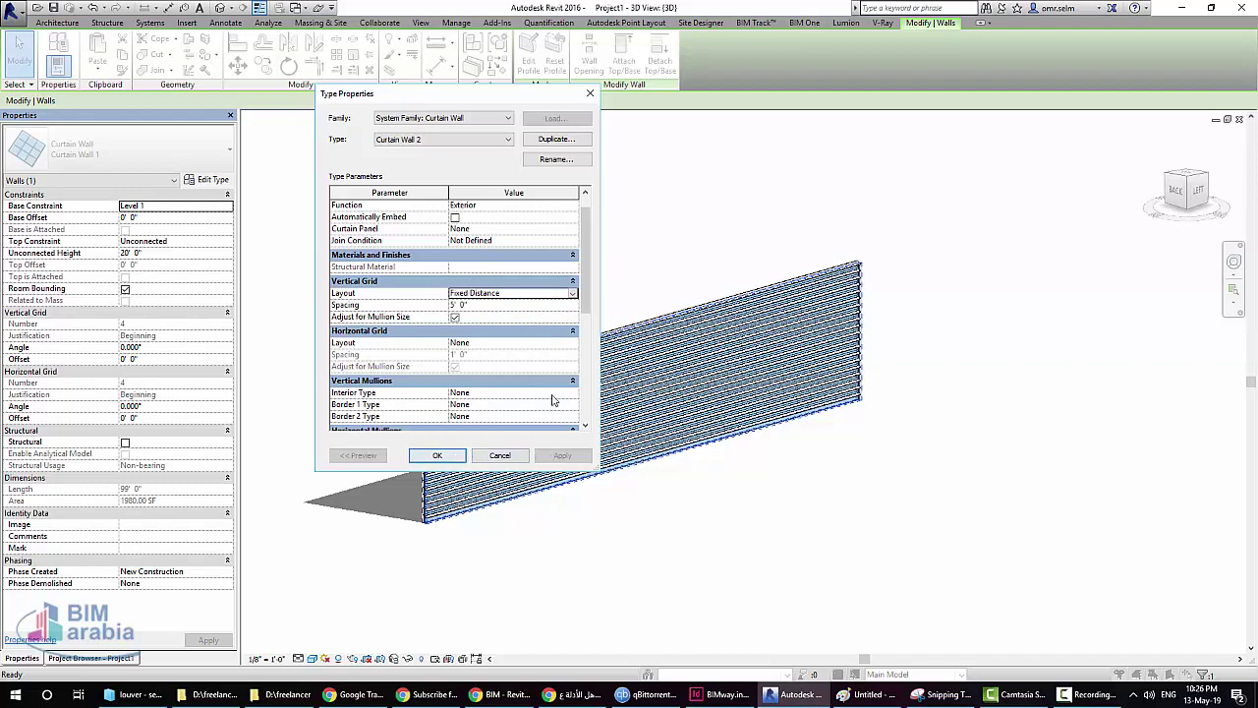
pyautogui.click(585, 401)
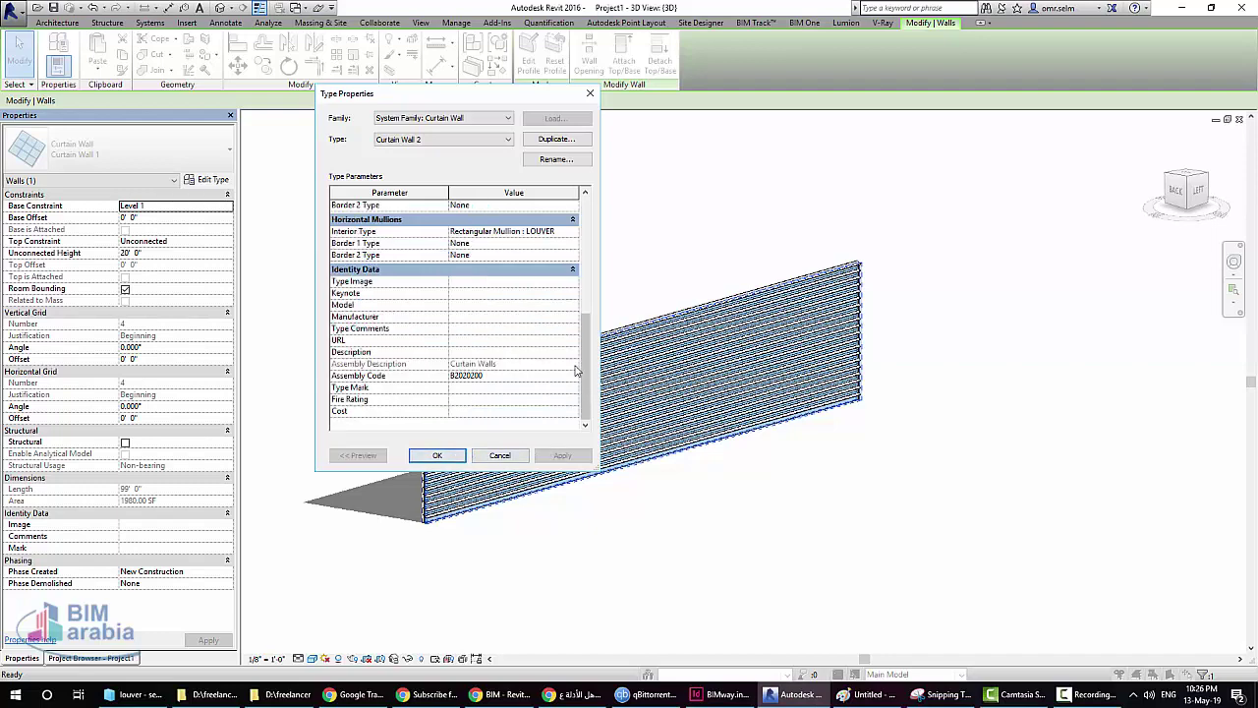
pyautogui.scroll(3, 580, 245)
# Use 2.5" circular vertical interior mullions, confirm the type, and dismiss the gridline warning
pyautogui.click(572, 269)
pyautogui.click(541, 290)
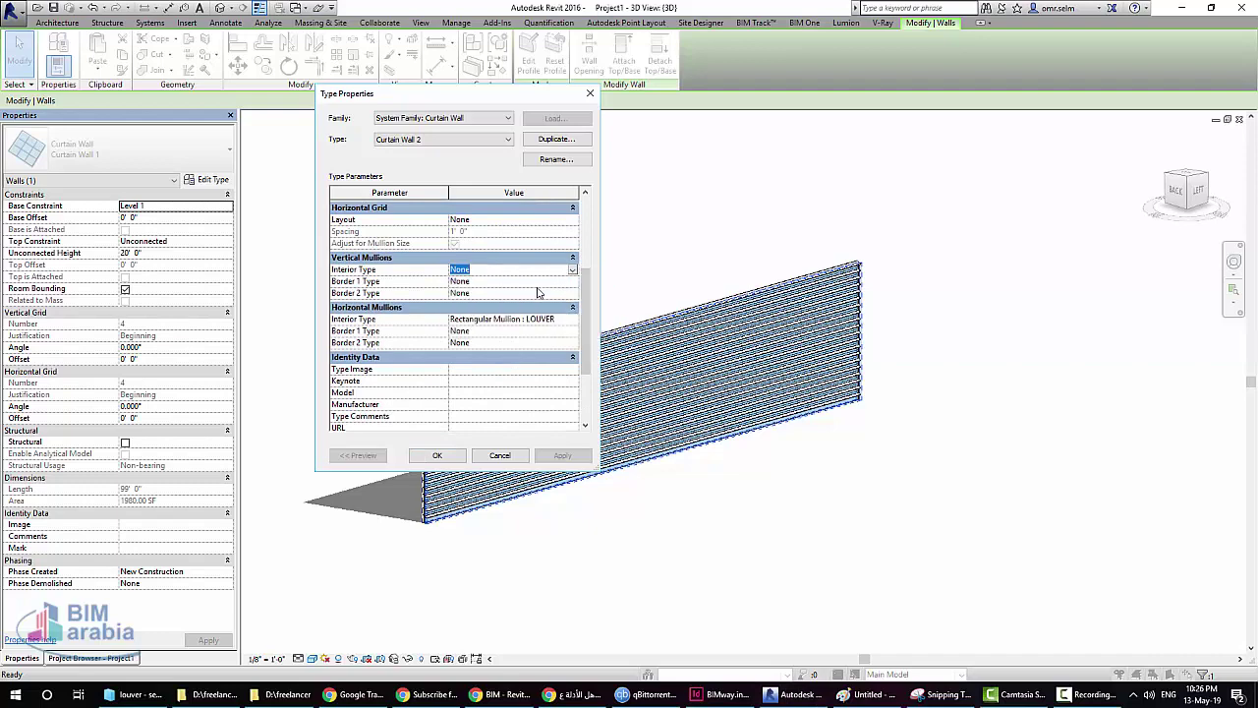
pyautogui.click(437, 455)
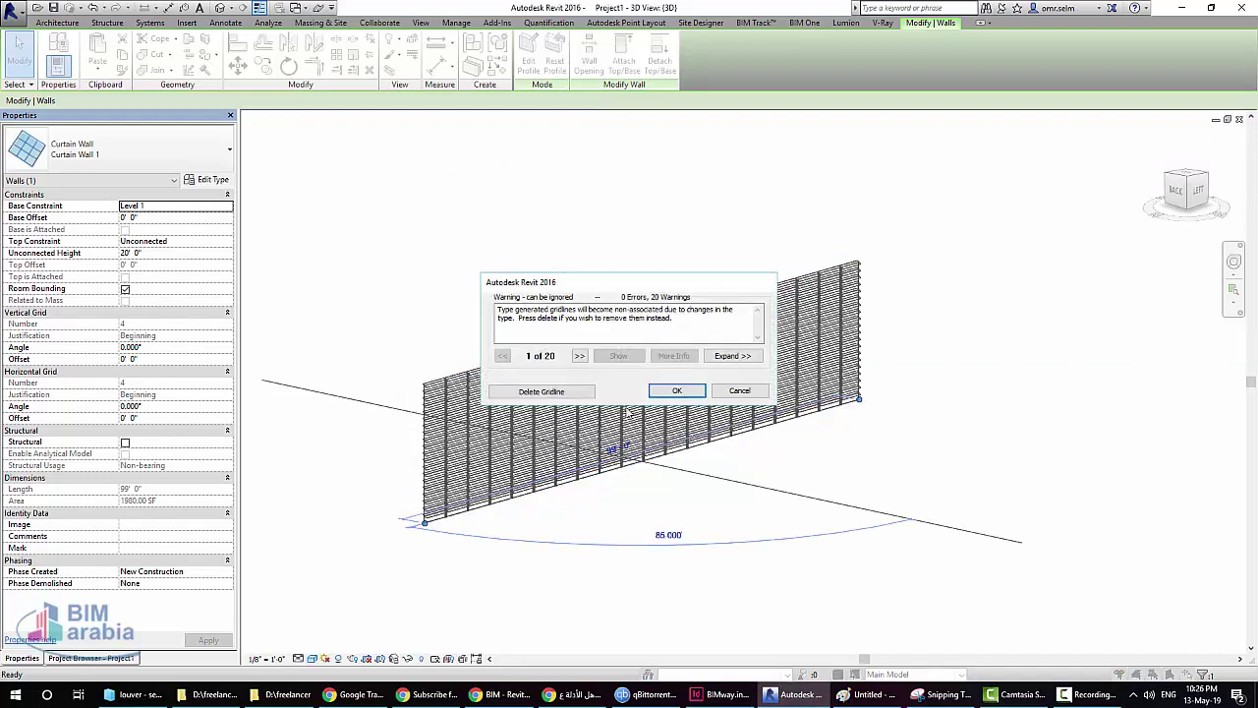
pyautogui.click(676, 390)
pyautogui.click(578, 518)
# Place a Storefront-type wall roughly 119' long, left to right, in front of the louvered wall
pyautogui.scroll(-2, 390, 378)
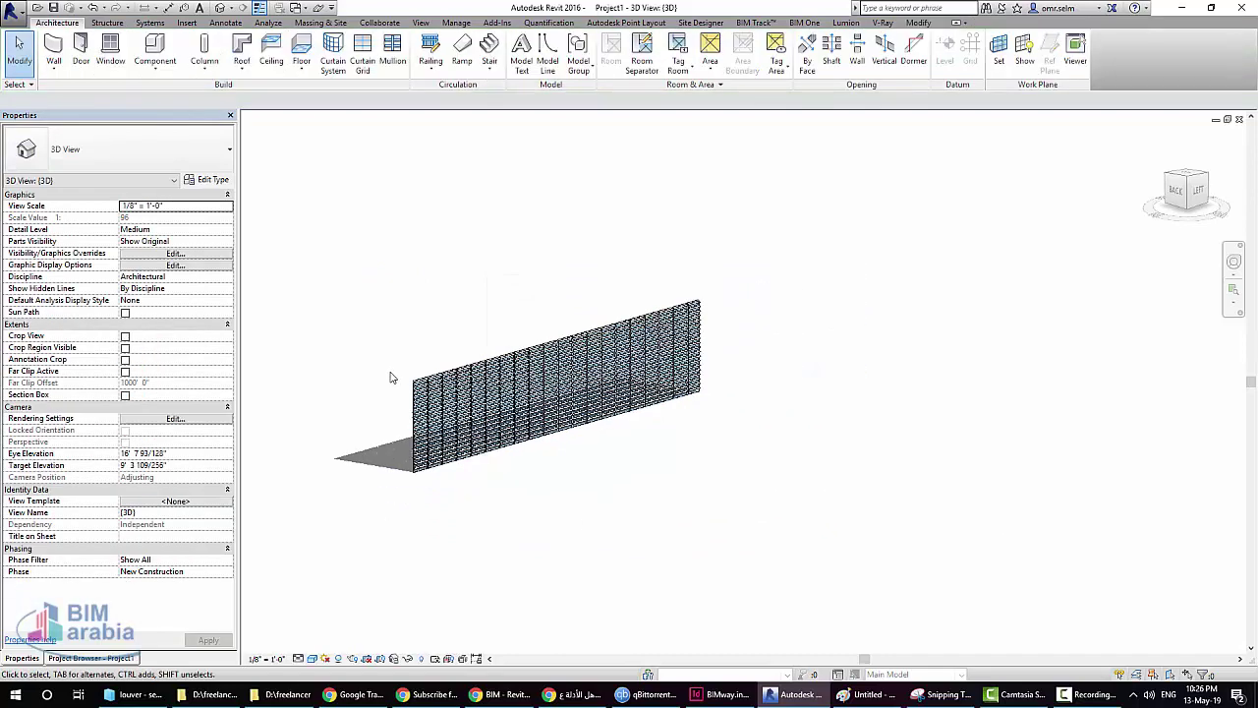
pyautogui.click(54, 65)
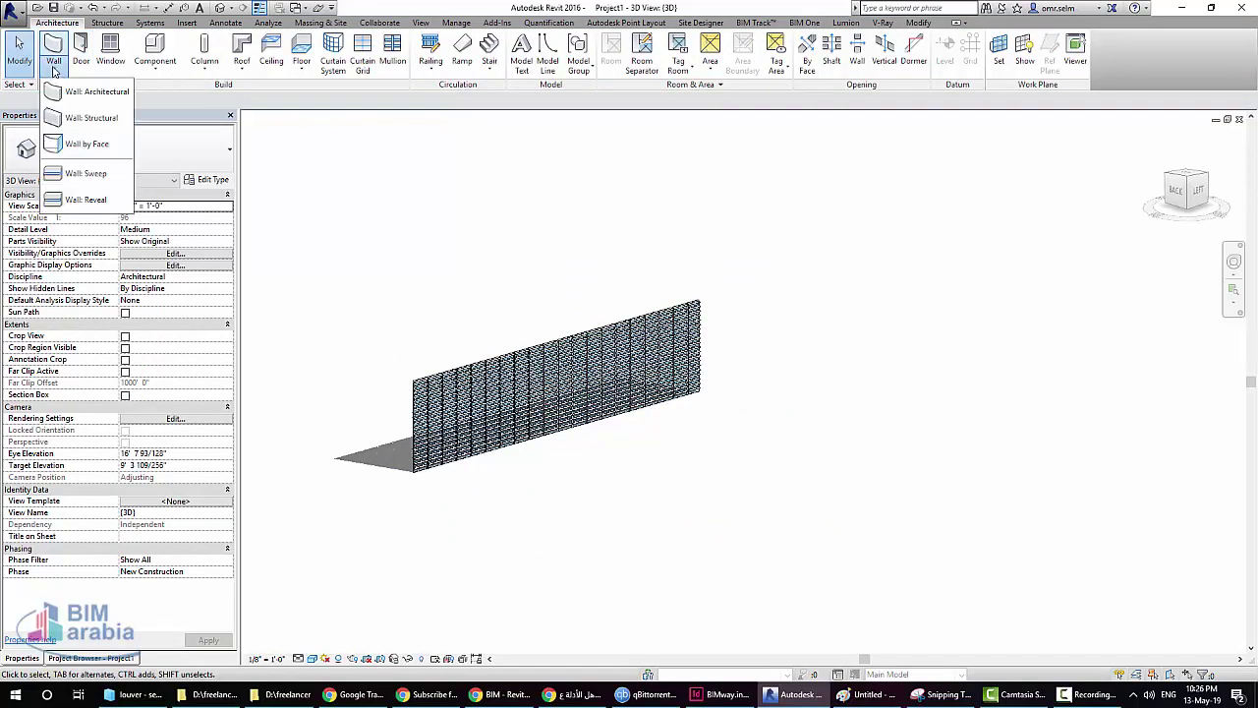
pyautogui.click(98, 93)
pyautogui.click(117, 149)
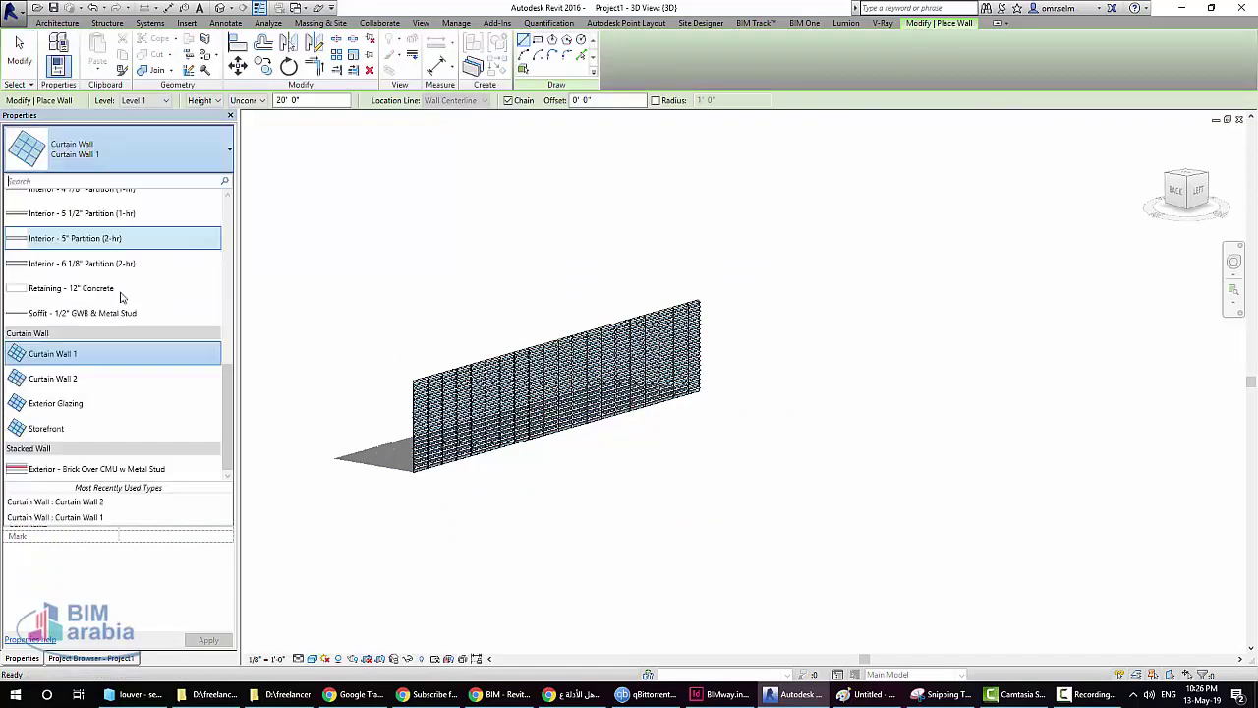
pyautogui.click(95, 428)
pyautogui.click(580, 531)
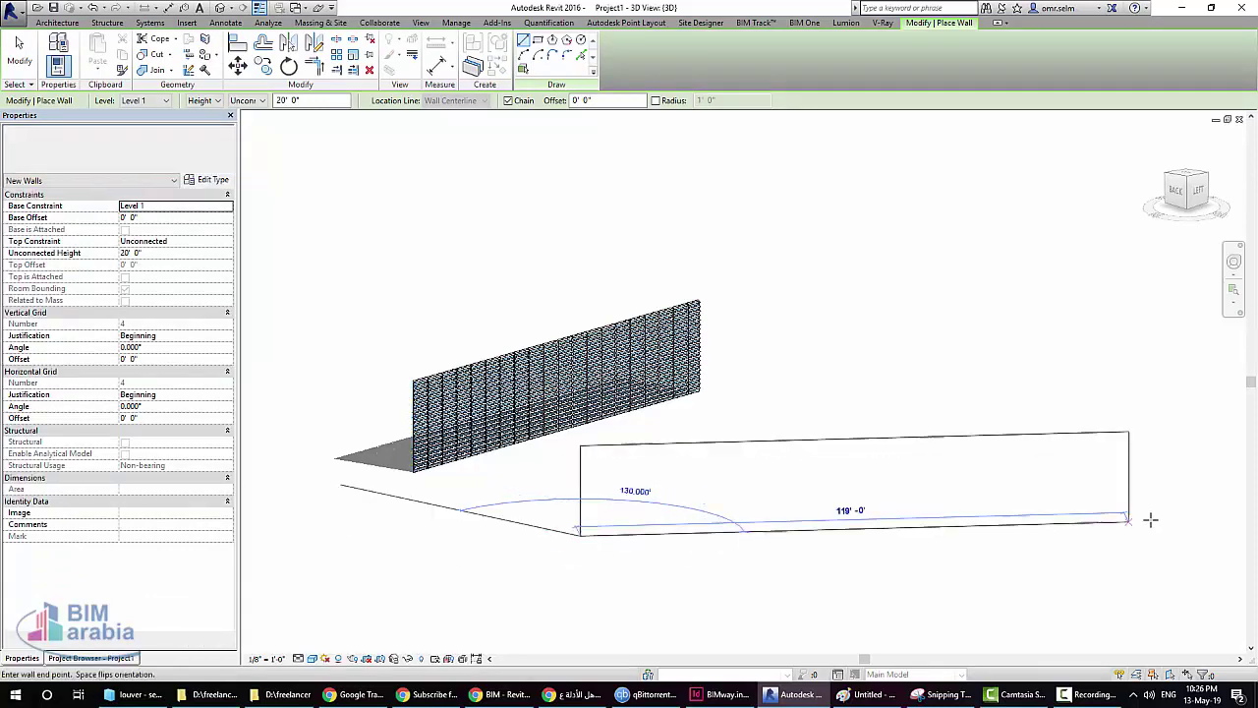
pyautogui.click(1168, 518)
pyautogui.press('Escape')
pyautogui.press('Escape')
# Change the storefront's bottom-left panel to Curtain Wall 1
pyautogui.scroll(3, 583, 528)
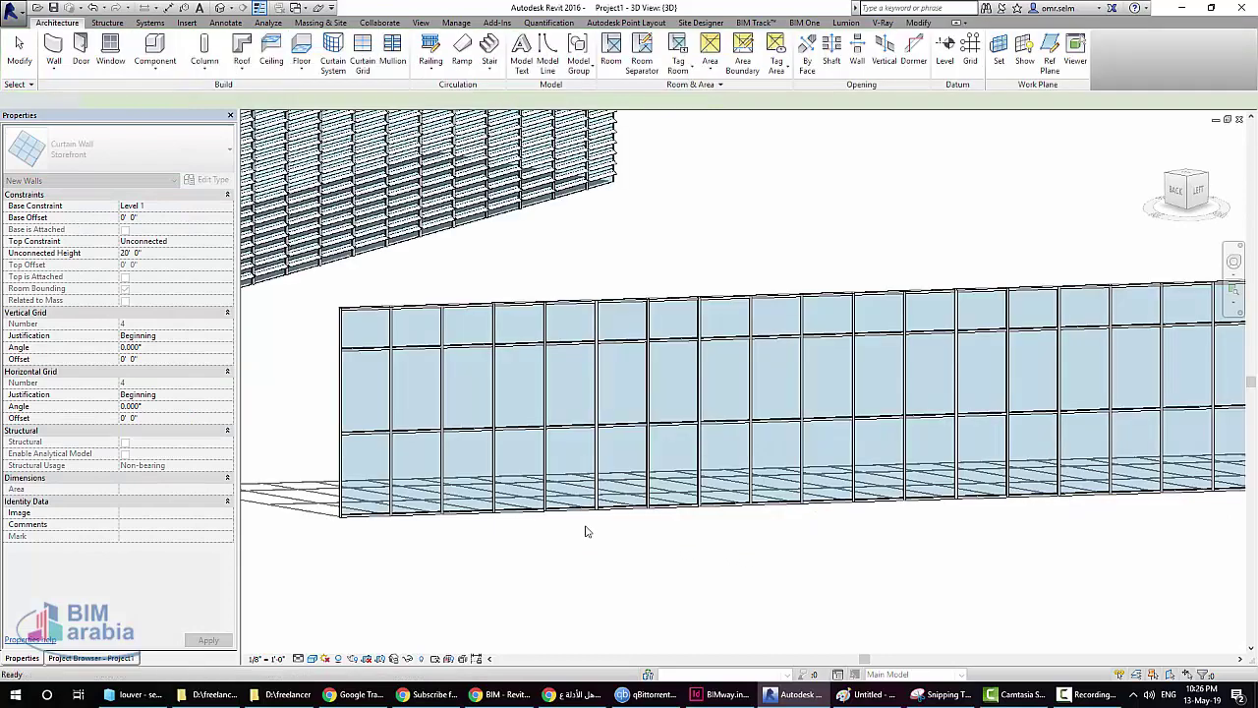
pyautogui.scroll(3, 489, 472)
pyautogui.moveTo(588, 471); pyautogui.dragTo(795, 469, button='middle')
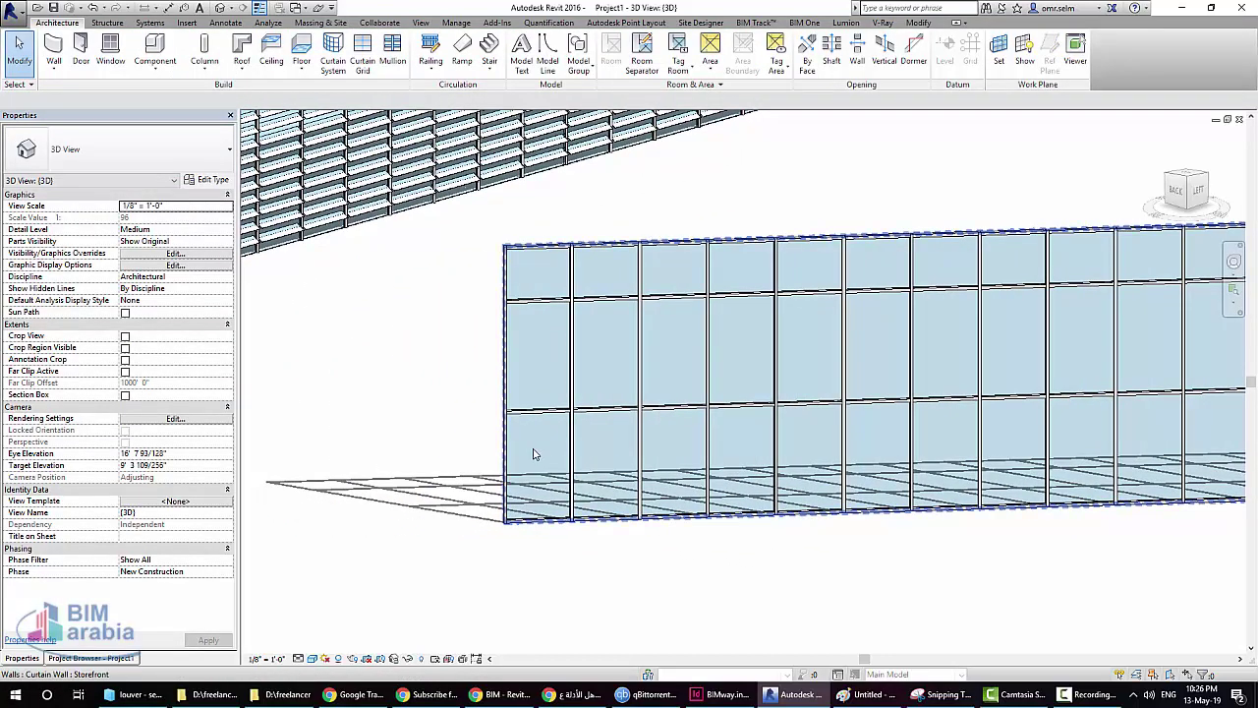
pyautogui.press('Tab')
pyautogui.click(534, 454)
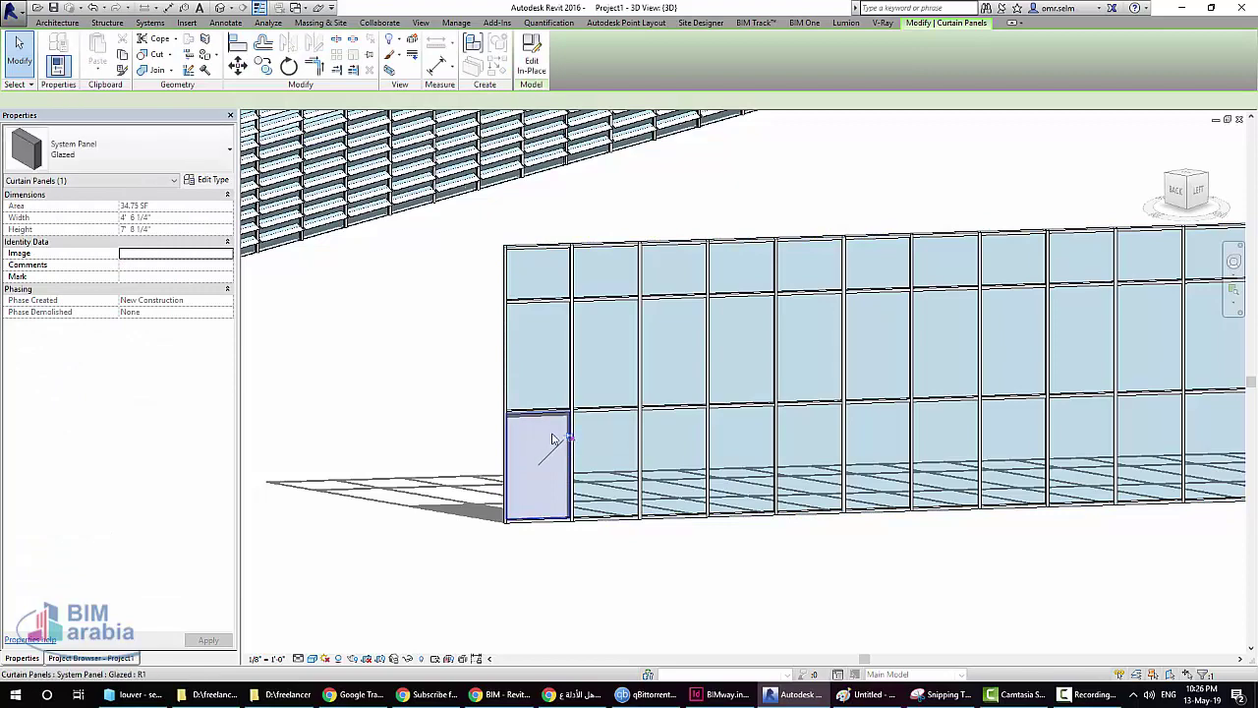
pyautogui.click(128, 150)
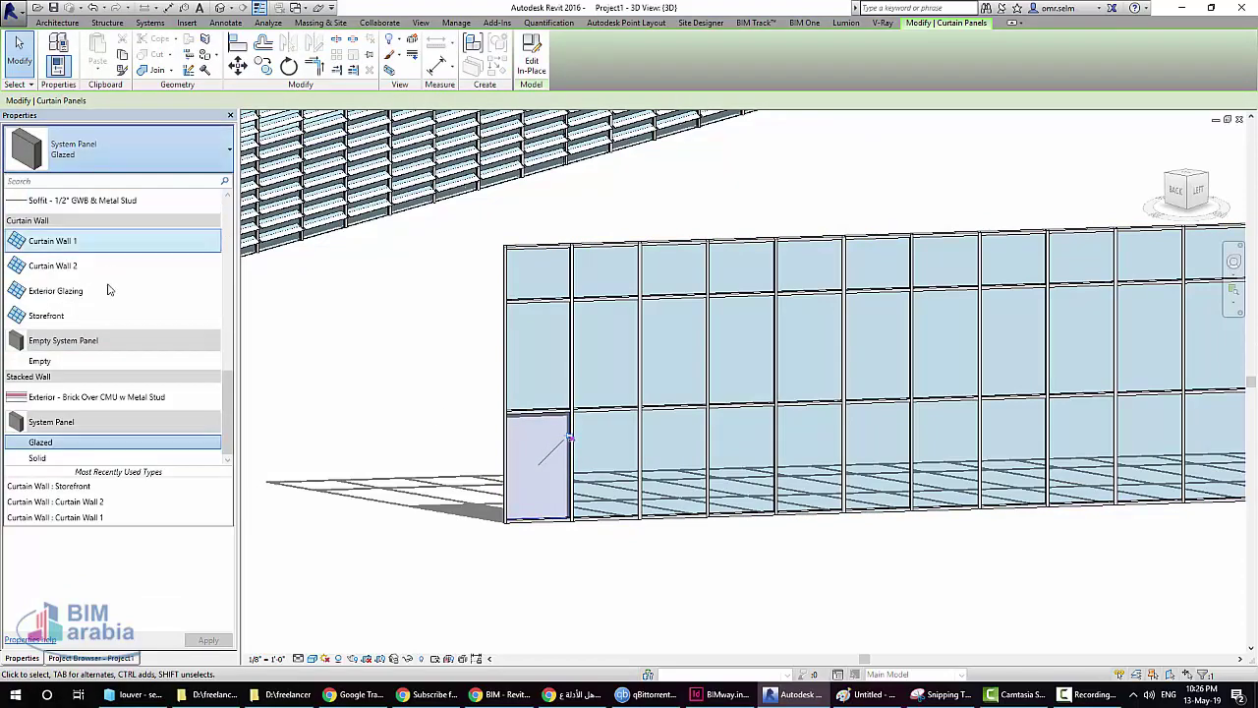
pyautogui.click(98, 241)
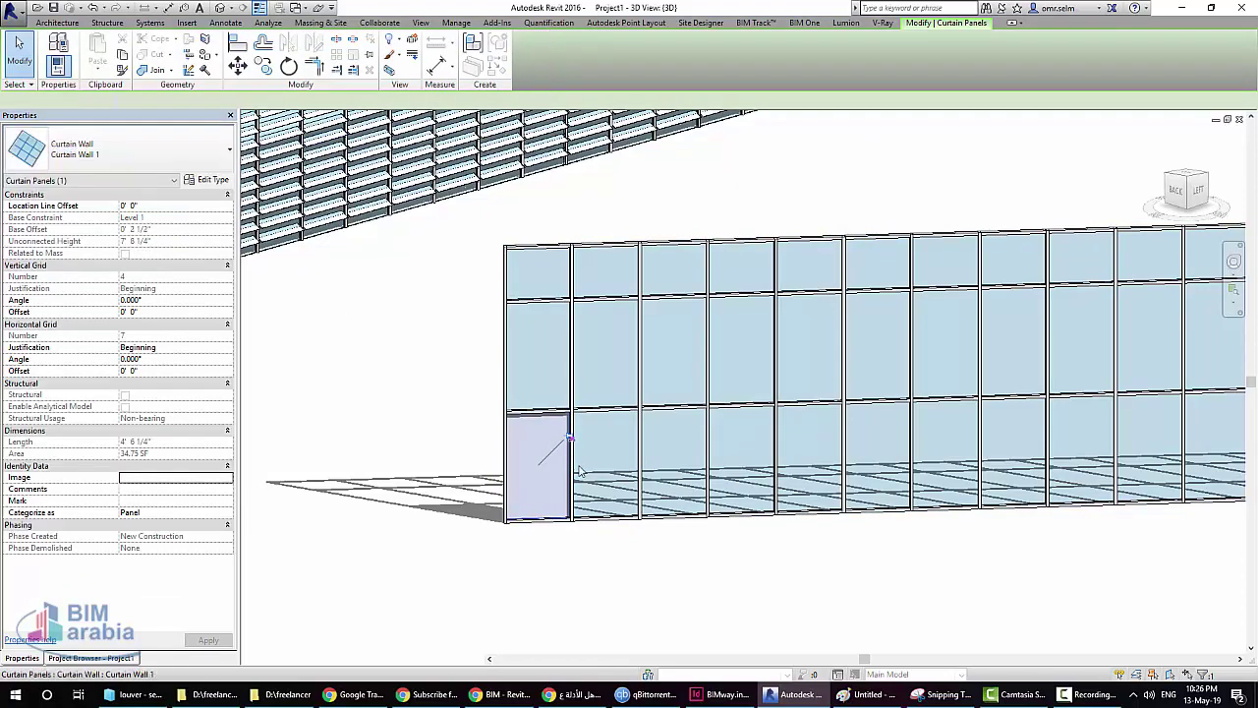
pyautogui.press('Escape')
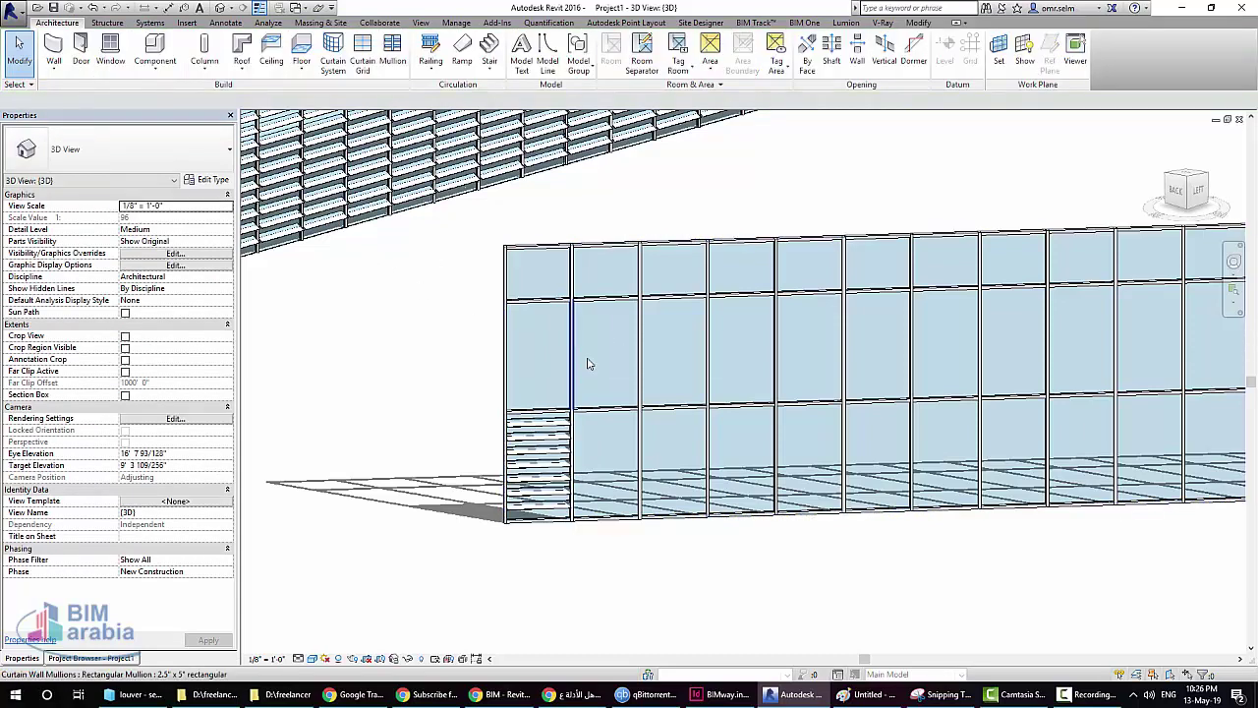
# Change the middle-row panel in the second column to Curtain Wall 2
pyautogui.press('Tab')
pyautogui.click(604, 361)
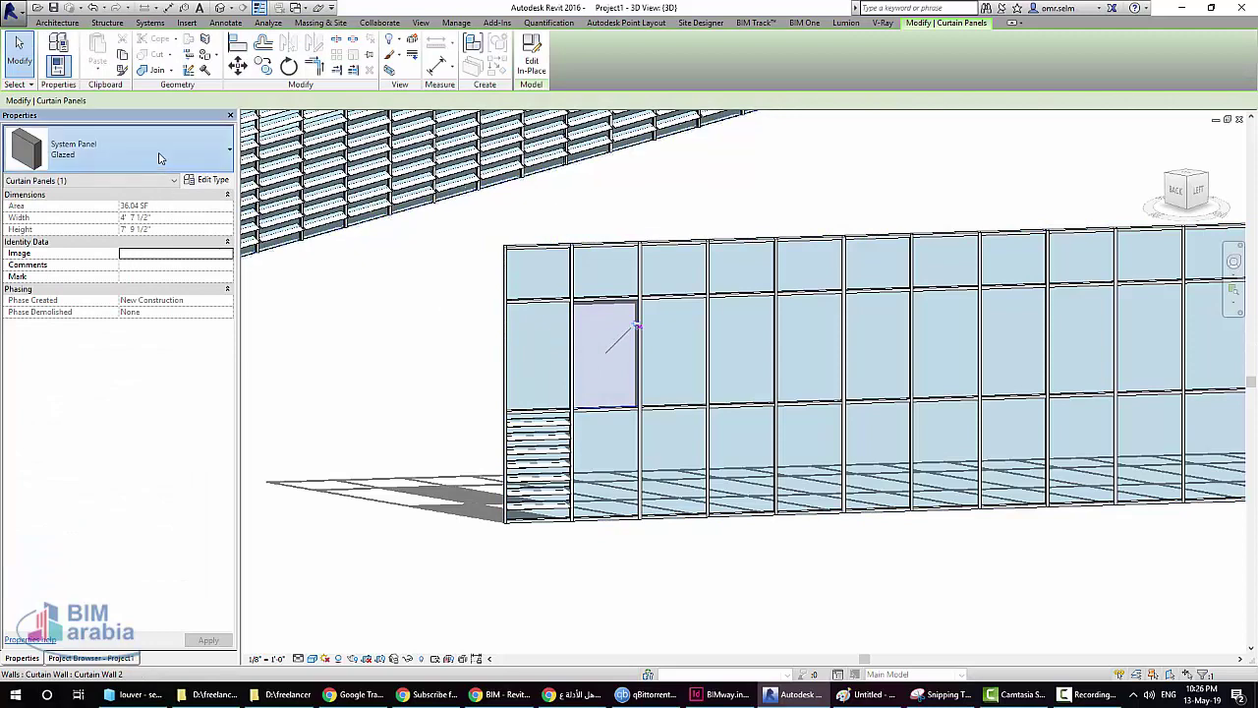
pyautogui.click(118, 148)
pyautogui.click(98, 272)
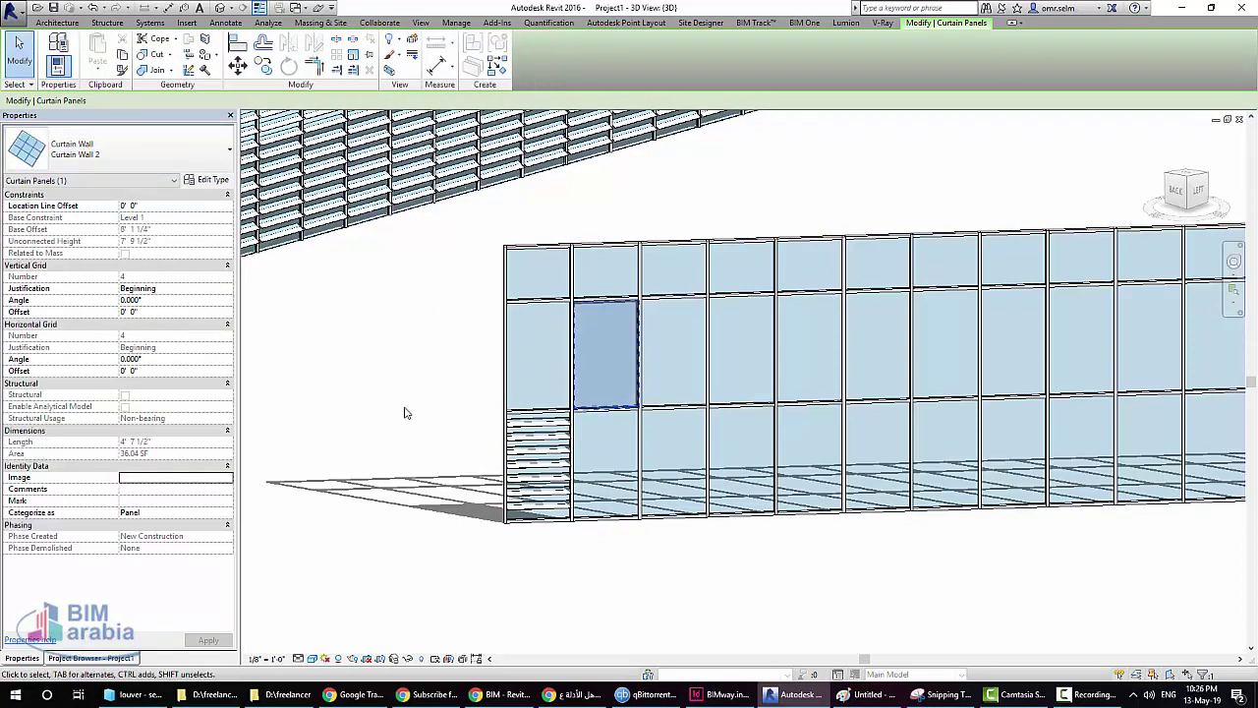
# Change Curtain Wall 2's vertical grid spacing from 5' 0" to 1' 0"
pyautogui.click(211, 181)
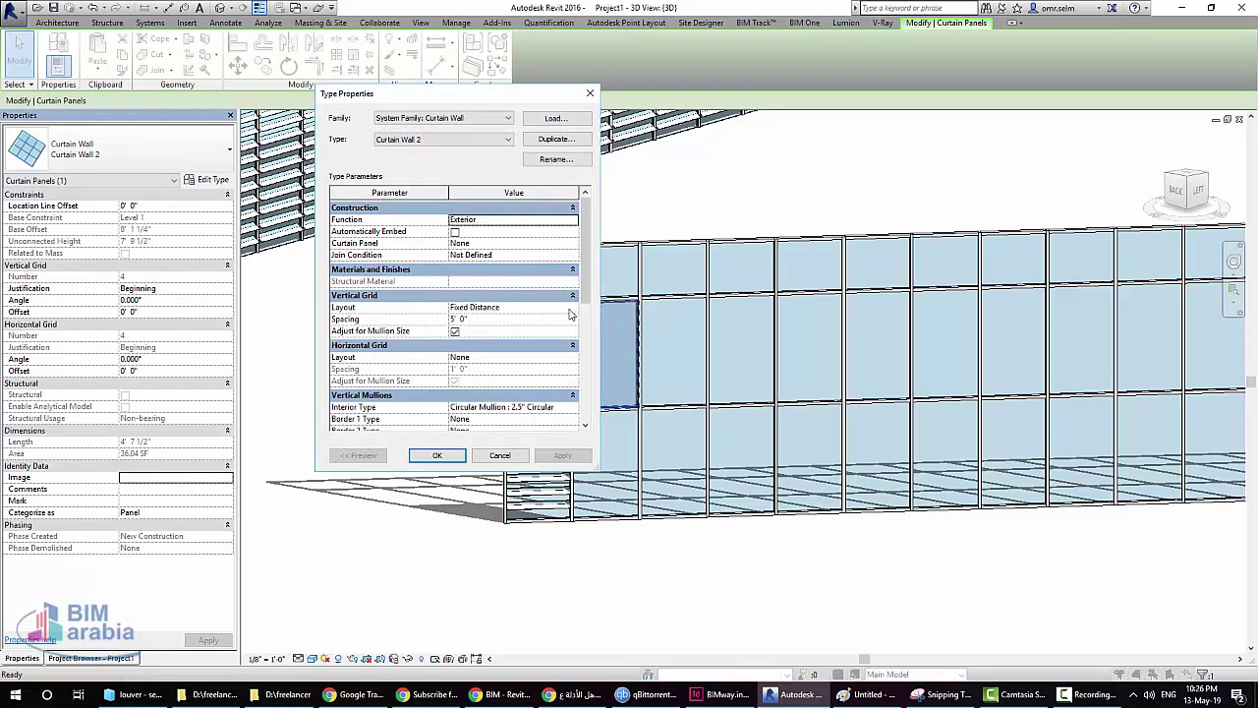
pyautogui.moveTo(584, 297); pyautogui.dragTo(585, 331)
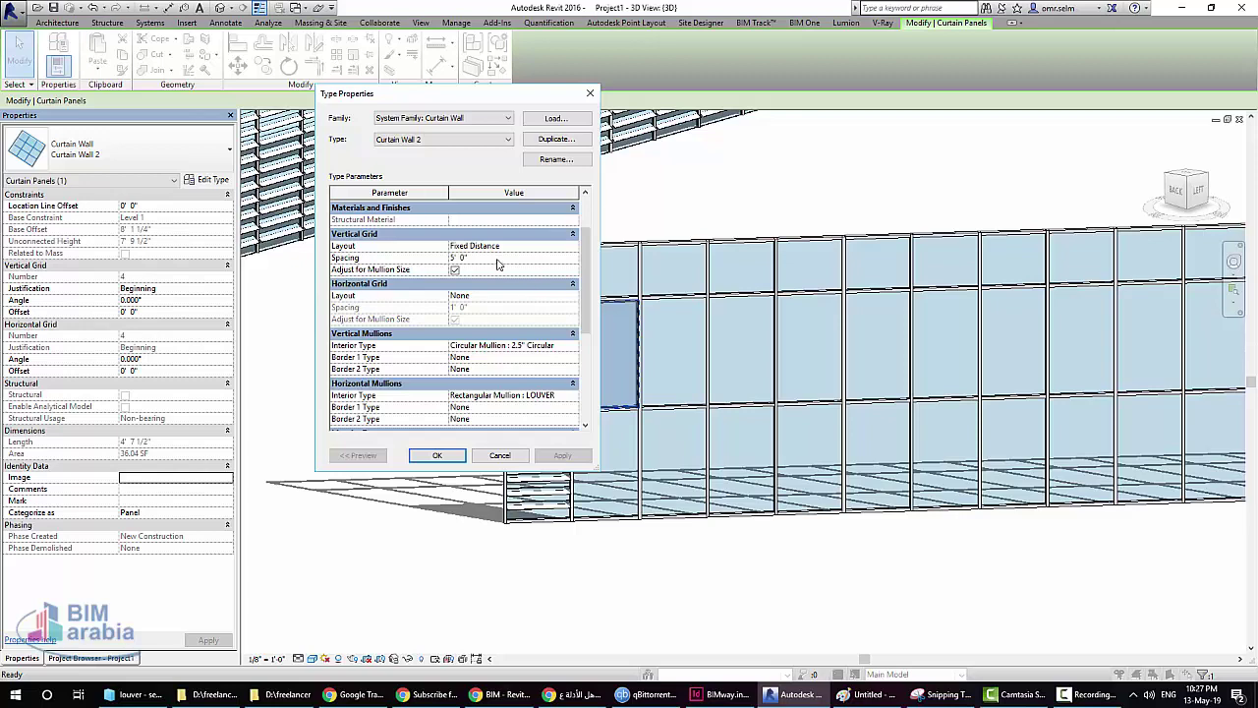
pyautogui.click(497, 260)
pyautogui.click(443, 455)
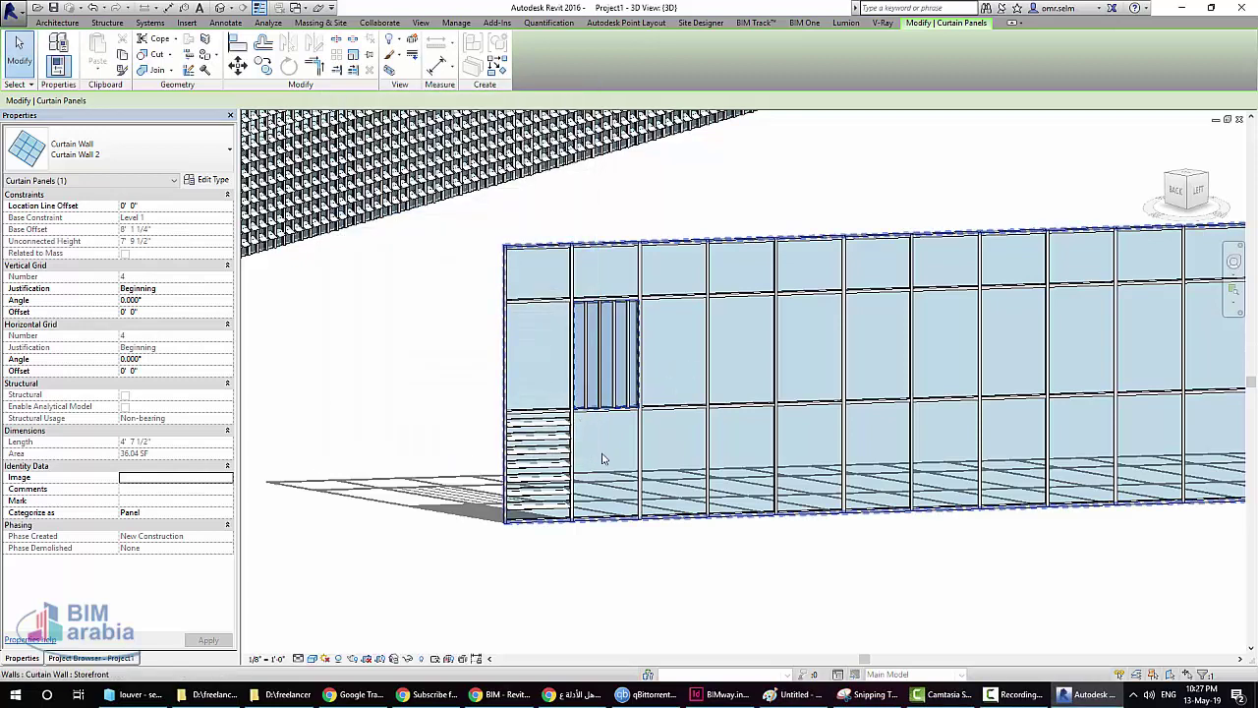
pyautogui.click(581, 582)
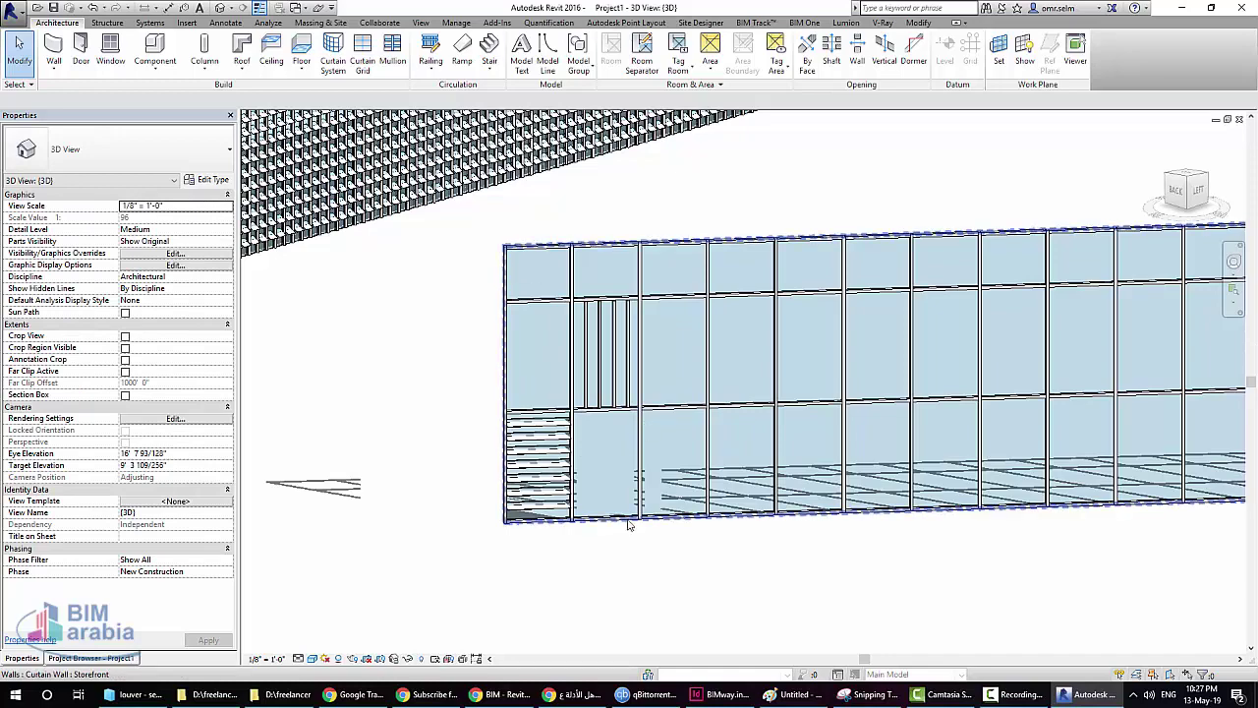
# Make the middle-row panel two columns right of the mullion panel Curtain Wall 1, then view from above
pyautogui.moveTo(686, 558)
pyautogui.keyDown('shift'); pyautogui.mouseDown(button='middle')
pyautogui.moveTo(716, 581)
pyautogui.moveTo(669, 463)
pyautogui.moveTo(730, 404)
pyautogui.mouseUp(button='middle'); pyautogui.keyUp('shift')
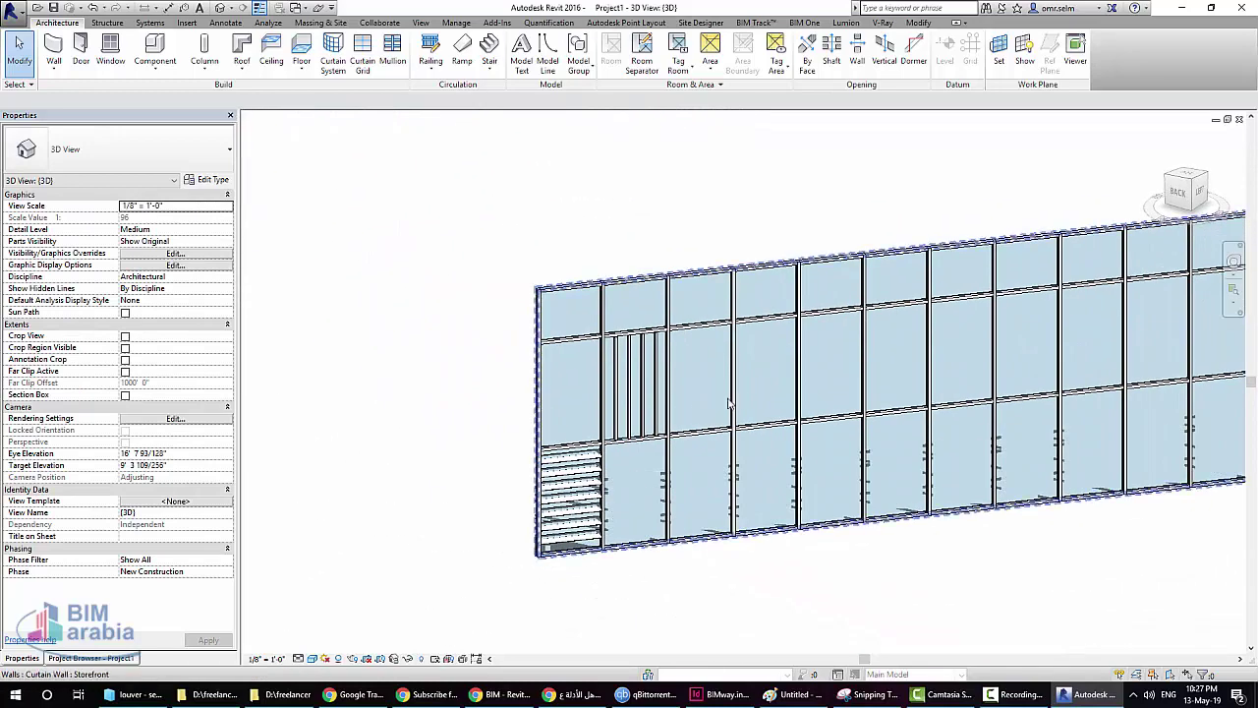
pyautogui.click(759, 391)
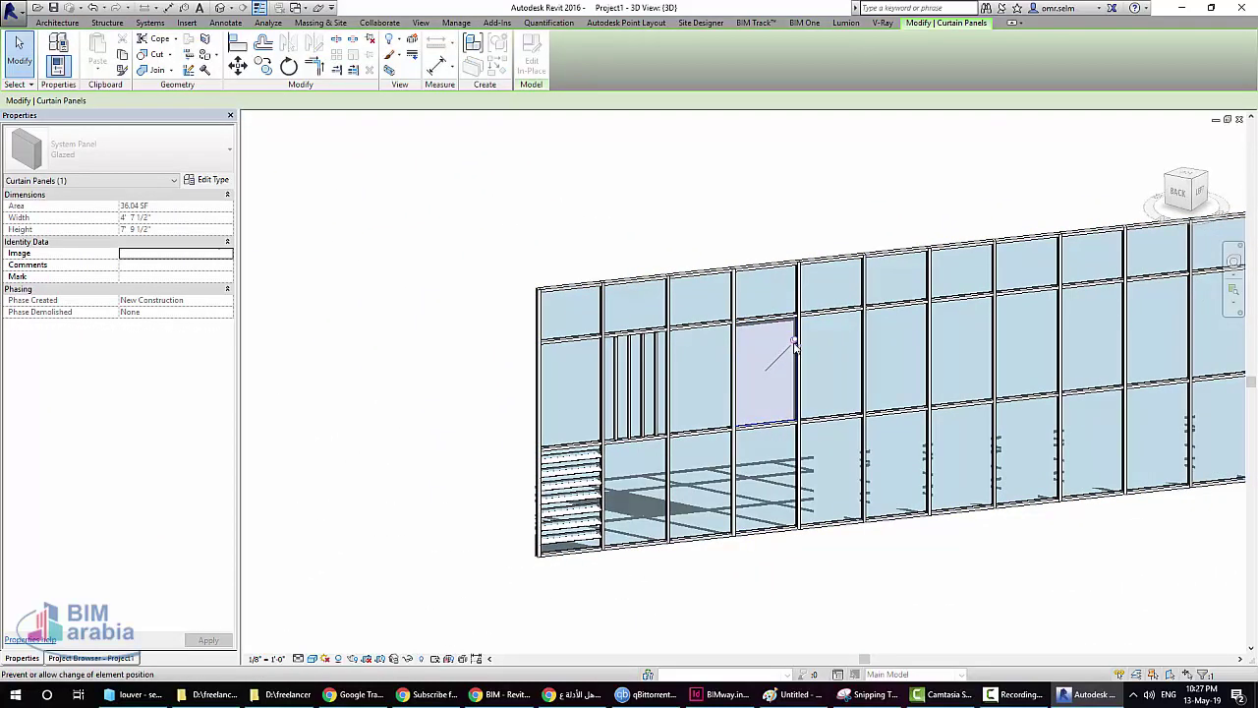
pyautogui.click(217, 157)
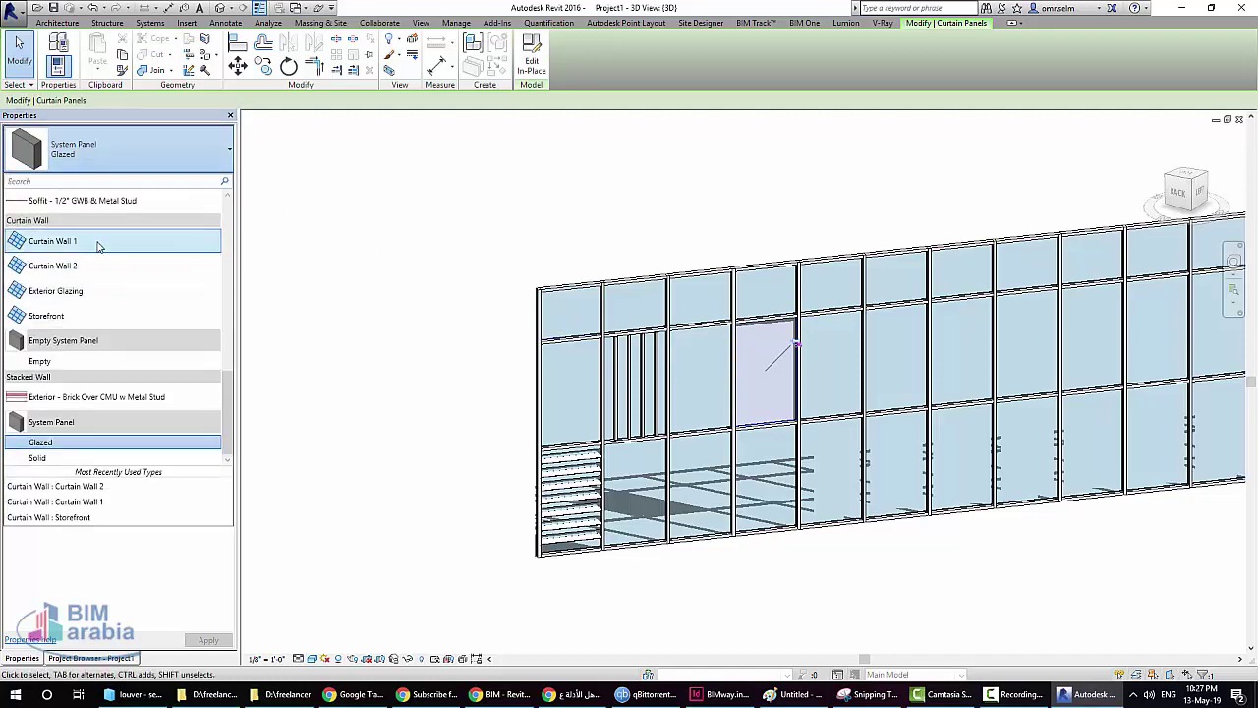
pyautogui.click(98, 242)
pyautogui.click(455, 274)
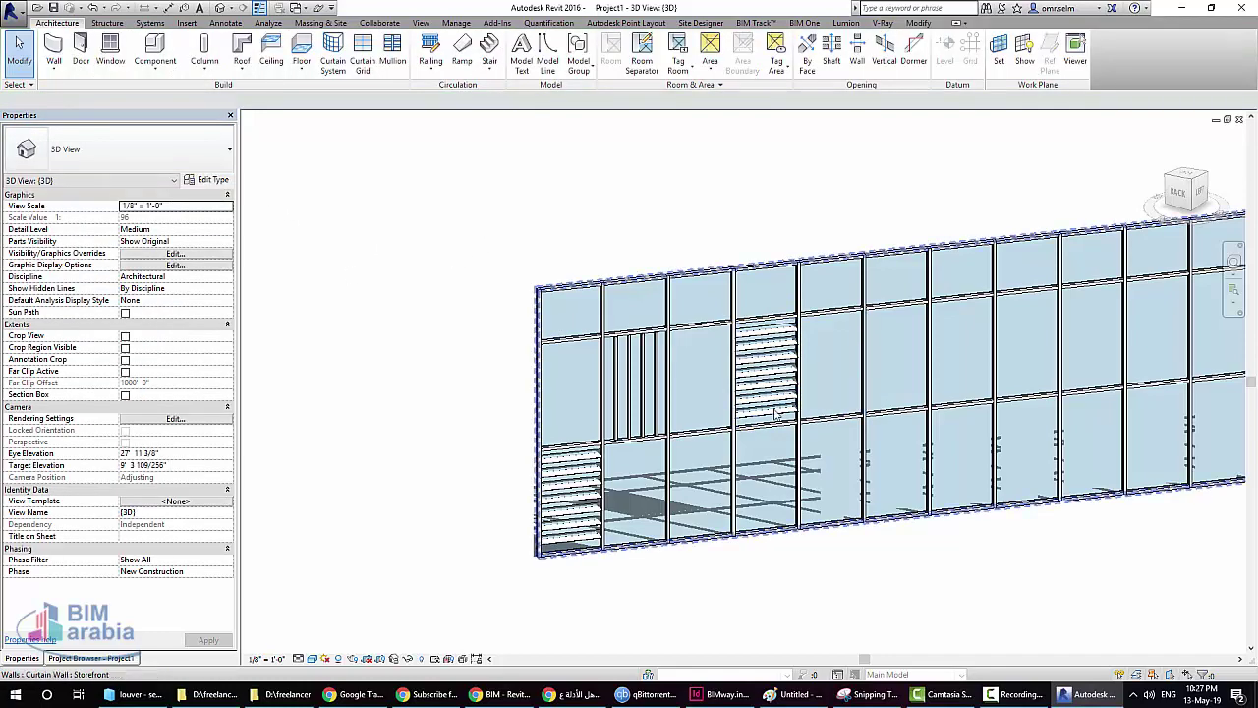
pyautogui.keyDown('shift'); pyautogui.moveTo(724, 443); pyautogui.dragTo(597, 357, button='middle'); pyautogui.keyUp('shift')
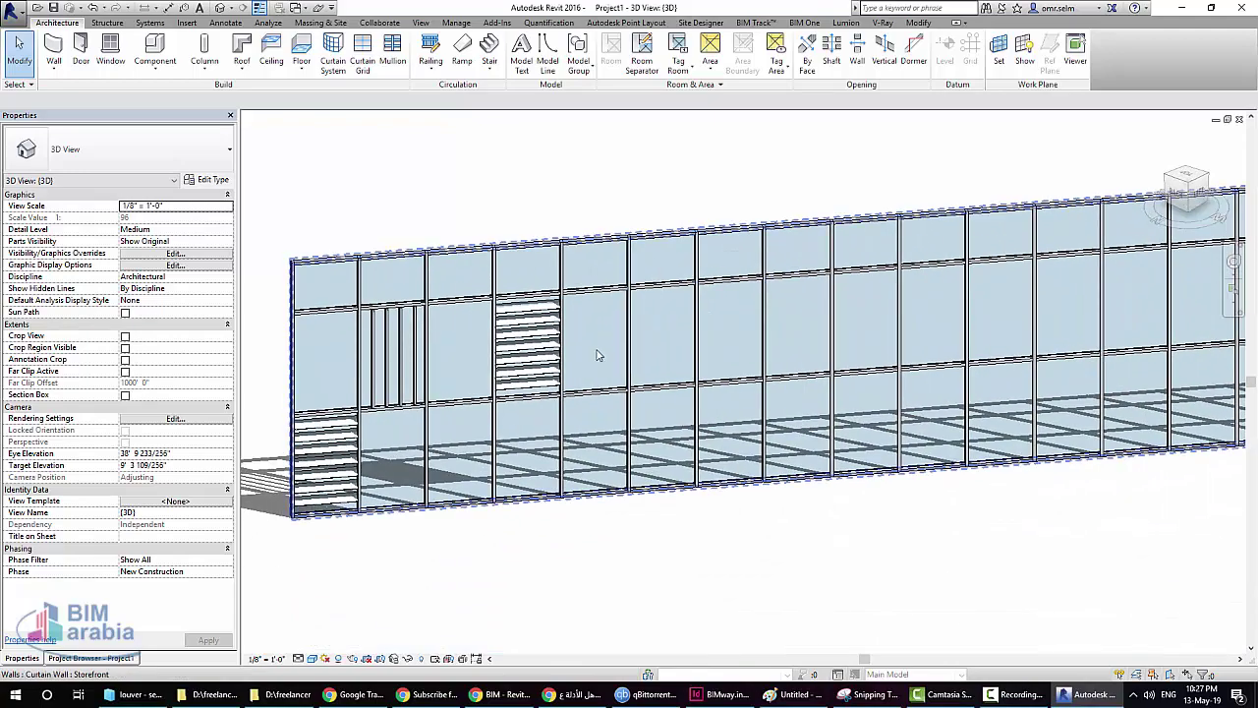
pyautogui.keyDown('shift'); pyautogui.moveTo(648, 445); pyautogui.dragTo(508, 343, button='middle'); pyautogui.keyUp('shift')
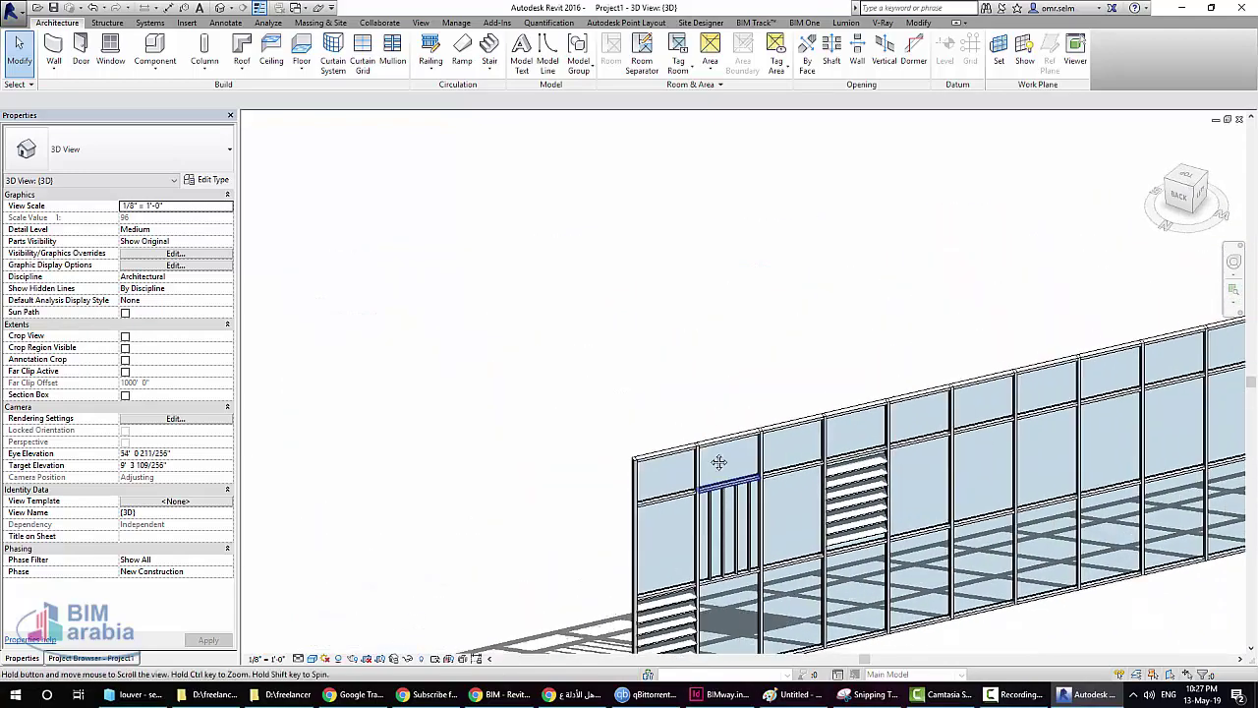